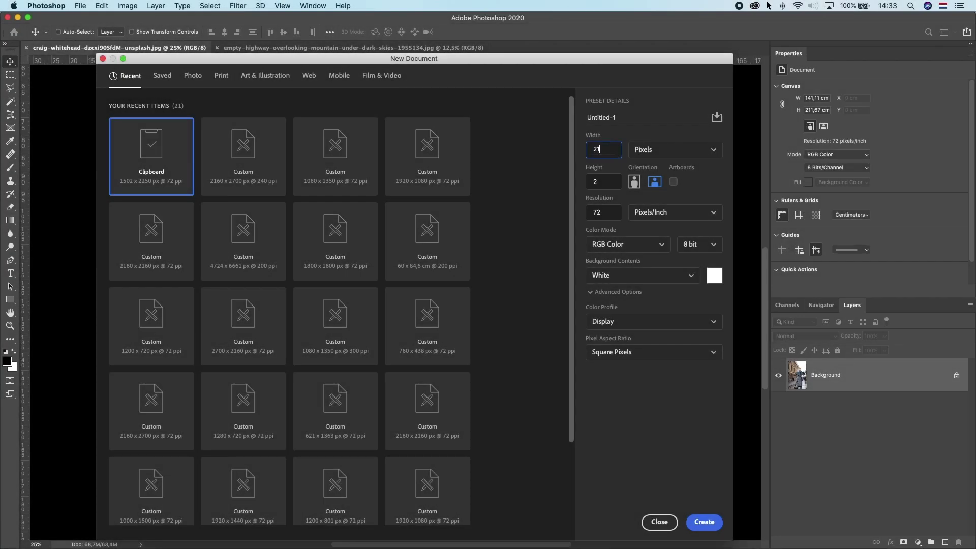
Step: Set the new document height to 2700 px and keep 8-bit colour depth
{"action": "left_click", "coordinate": [616, 178]}
{"action": "type", "text": "700"}
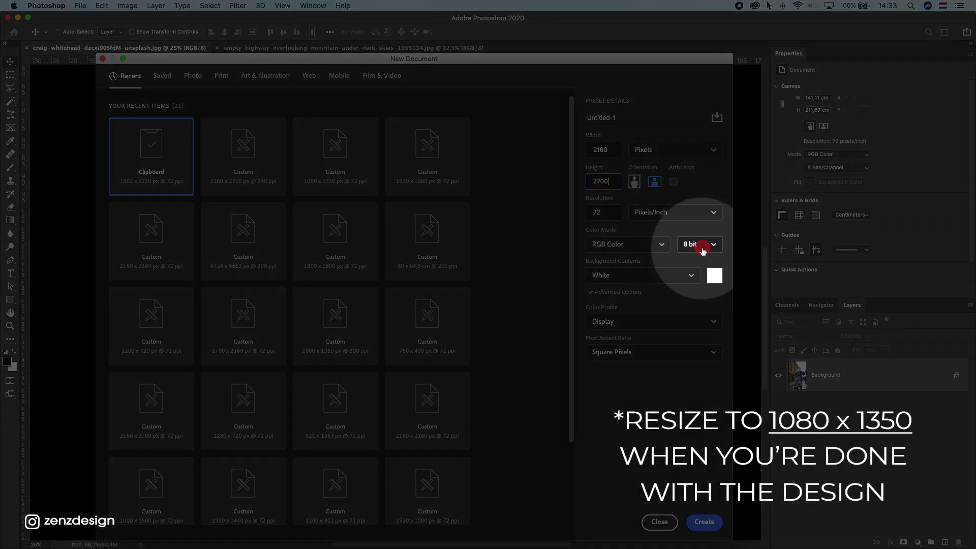
{"action": "left_click", "coordinate": [700, 245]}
{"action": "left_click", "coordinate": [694, 269]}
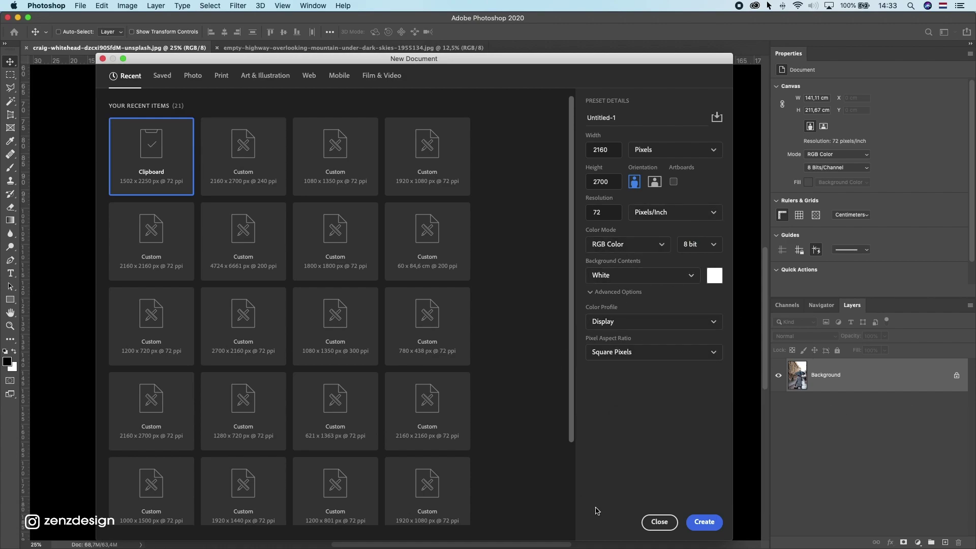
Step: Create the blank document, then drag the umbrella photo into it and position it as Layer 1
{"action": "left_click", "coordinate": [704, 521]}
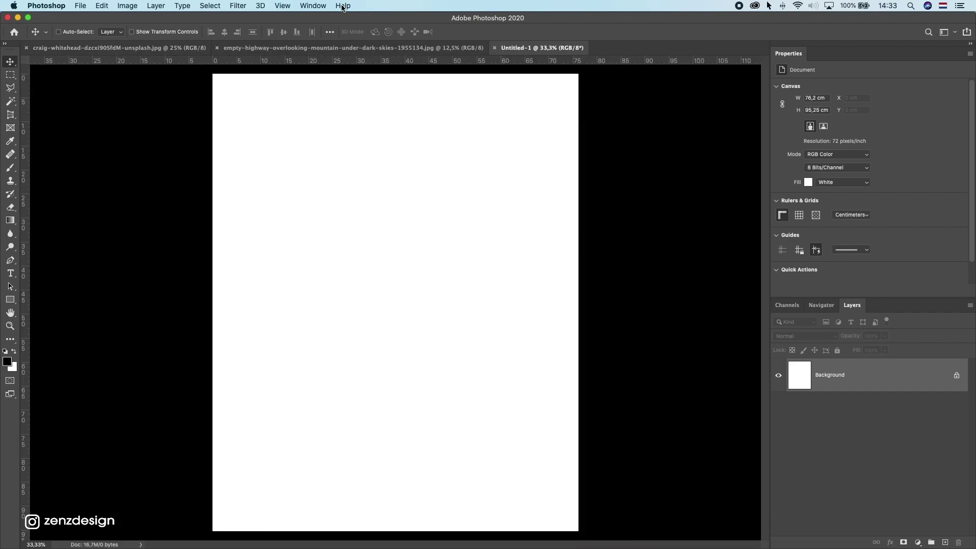
{"action": "left_click", "coordinate": [120, 47]}
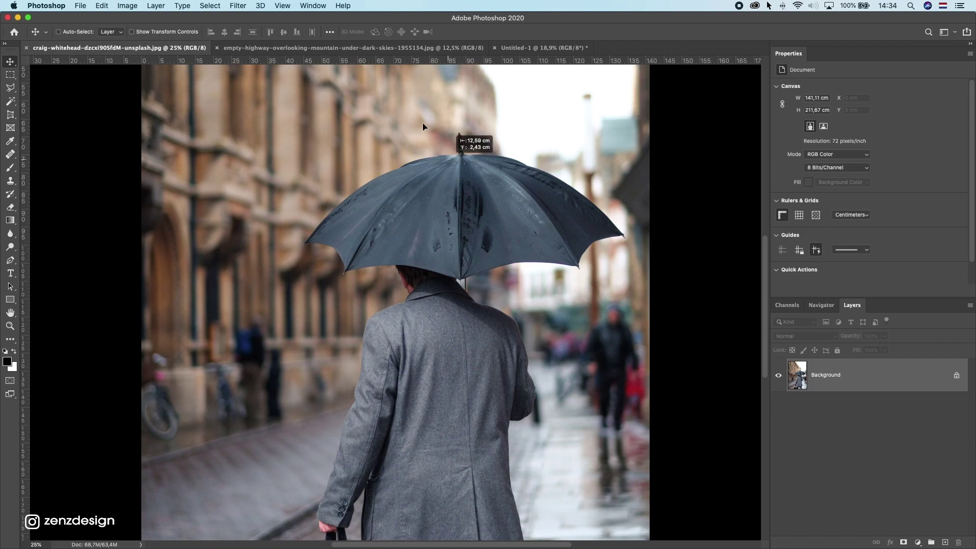
{"action": "left_click_drag", "start_coordinate": [512, 138], "coordinate": [364, 286]}
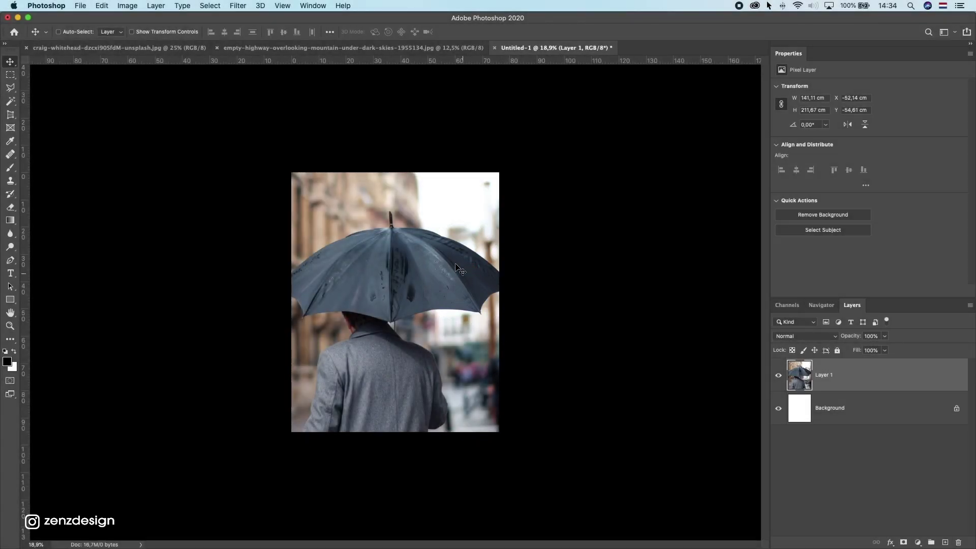
{"action": "left_click_drag", "start_coordinate": [453, 260], "coordinate": [459, 284]}
{"action": "scroll", "coordinate": [313, 300], "scroll_direction": "up", "scroll_amount": 5}
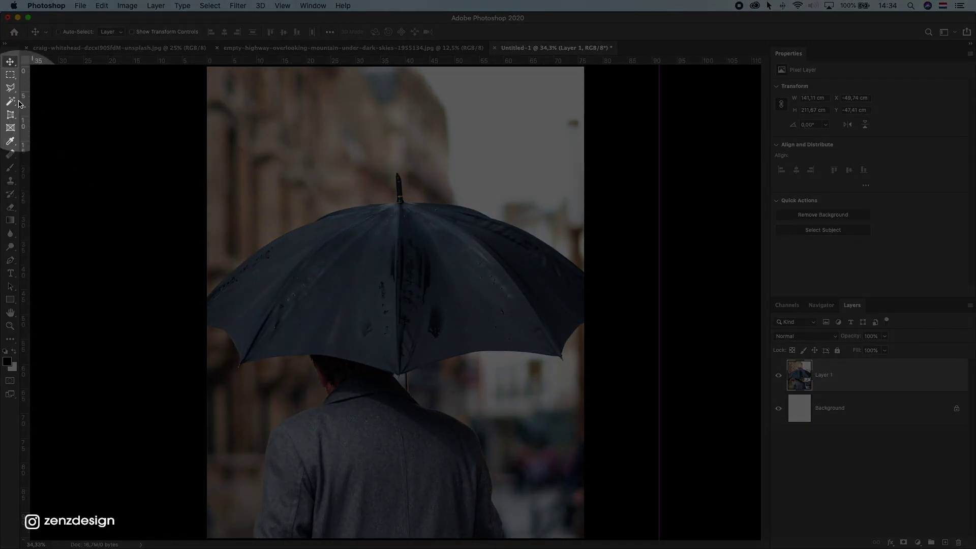
Step: With the Pen tool, trace anchors along the canopy's lower edge from its left tip
{"action": "left_click", "coordinate": [11, 261]}
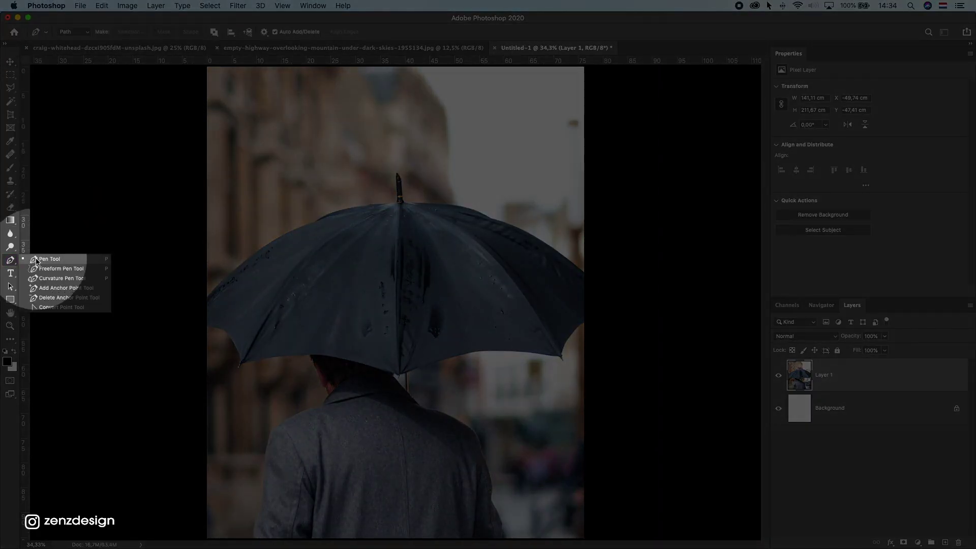
{"action": "left_click", "coordinate": [36, 260]}
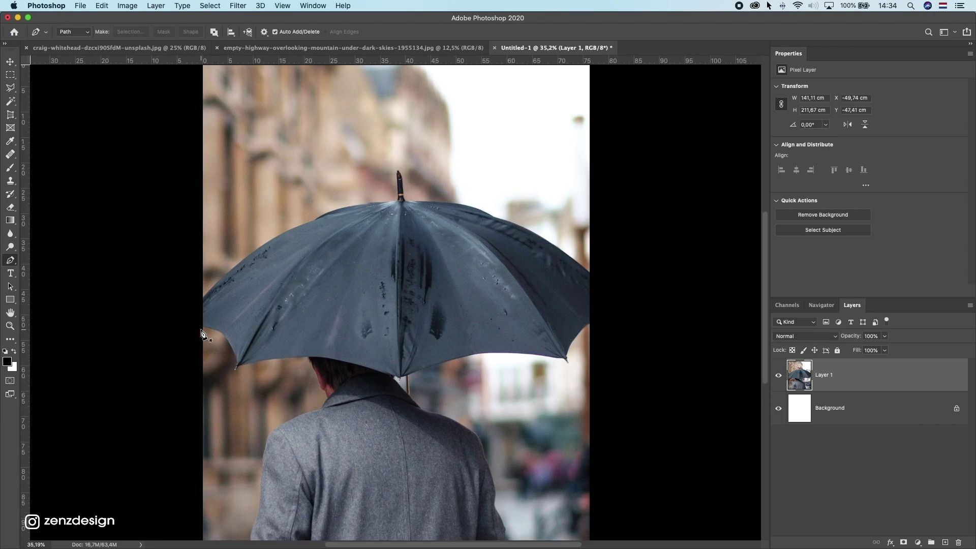
{"action": "scroll", "coordinate": [125, 344], "scroll_direction": "up", "scroll_amount": 5}
{"action": "left_click", "coordinate": [134, 332]}
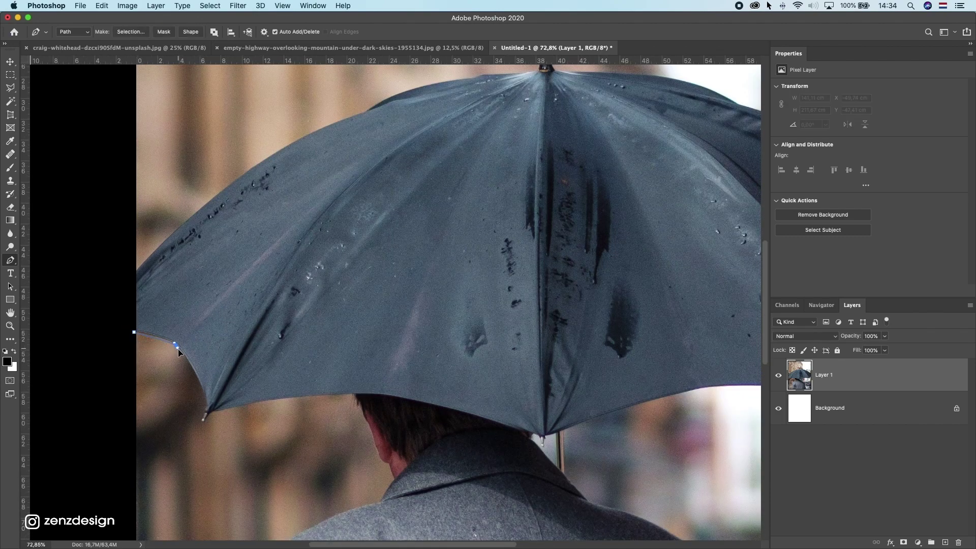
{"action": "left_click_drag", "start_coordinate": [184, 356], "coordinate": [185, 356]}
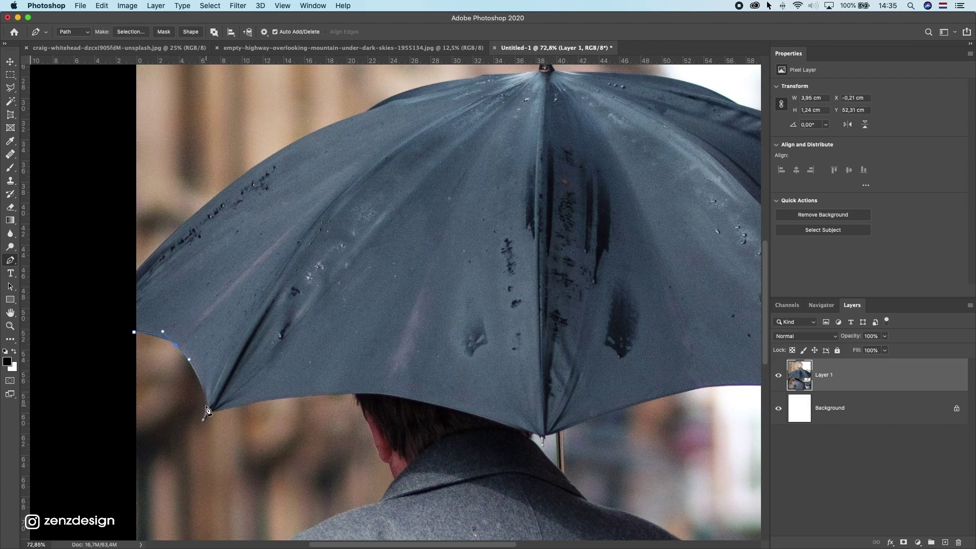
{"action": "left_click", "coordinate": [203, 417]}
{"action": "scroll", "coordinate": [203, 418], "scroll_direction": "up", "scroll_amount": 3}
{"action": "left_click_drag", "start_coordinate": [385, 374], "coordinate": [418, 382]}
{"action": "left_click", "coordinate": [559, 412]}
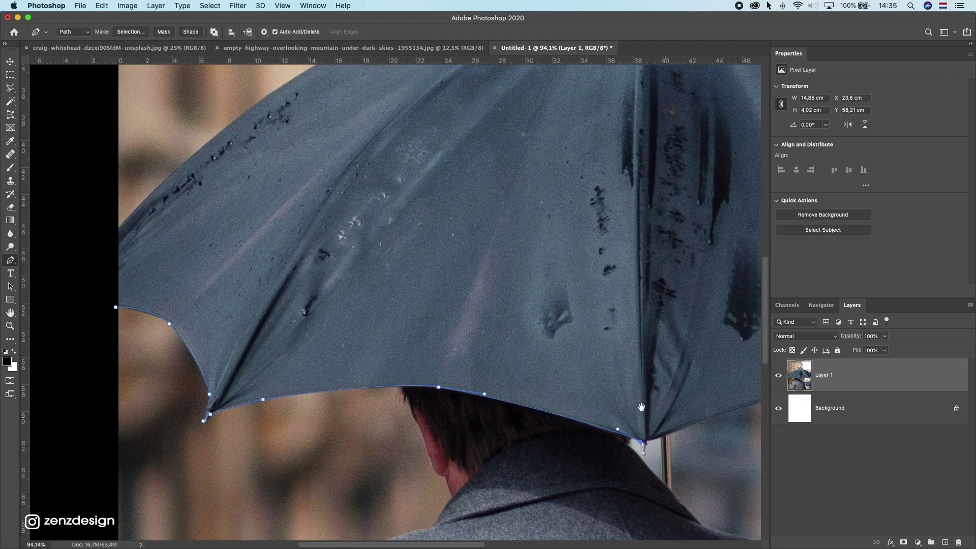
{"action": "scroll", "coordinate": [559, 412], "scroll_direction": "right", "scroll_amount": 10}
{"action": "left_click", "coordinate": [514, 356]}
{"action": "scroll", "coordinate": [513, 355], "scroll_direction": "right", "scroll_amount": 6}
{"action": "key", "text": "super+z"}
Step: Continue the path past the right tip, across above the image, and close it at the start
{"action": "left_click", "coordinate": [535, 339]}
{"action": "left_click", "coordinate": [582, 286]}
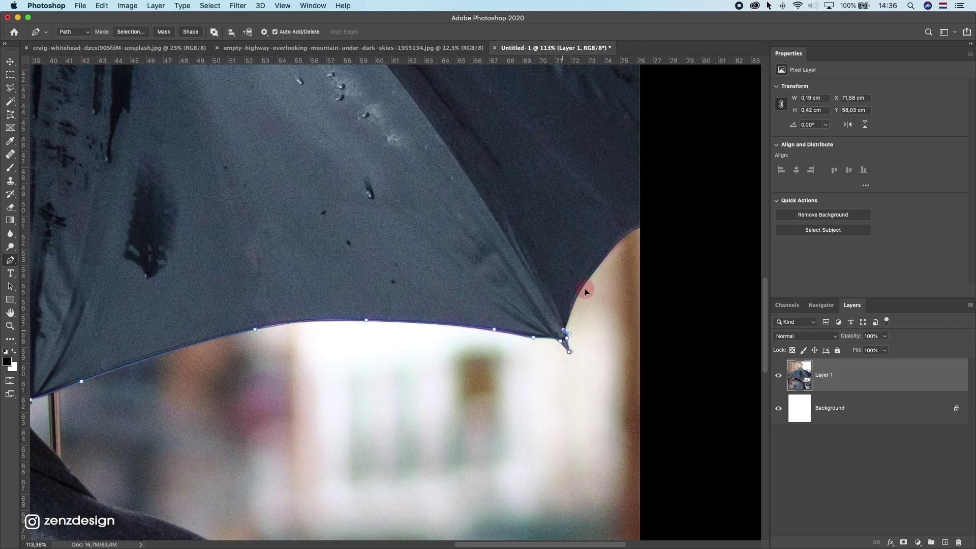
{"action": "left_click", "coordinate": [631, 224]}
{"action": "left_click", "coordinate": [701, 192]}
{"action": "scroll", "coordinate": [478, 249], "scroll_direction": "down", "scroll_amount": 3}
{"action": "scroll", "coordinate": [435, 258], "scroll_direction": "down", "scroll_amount": 10}
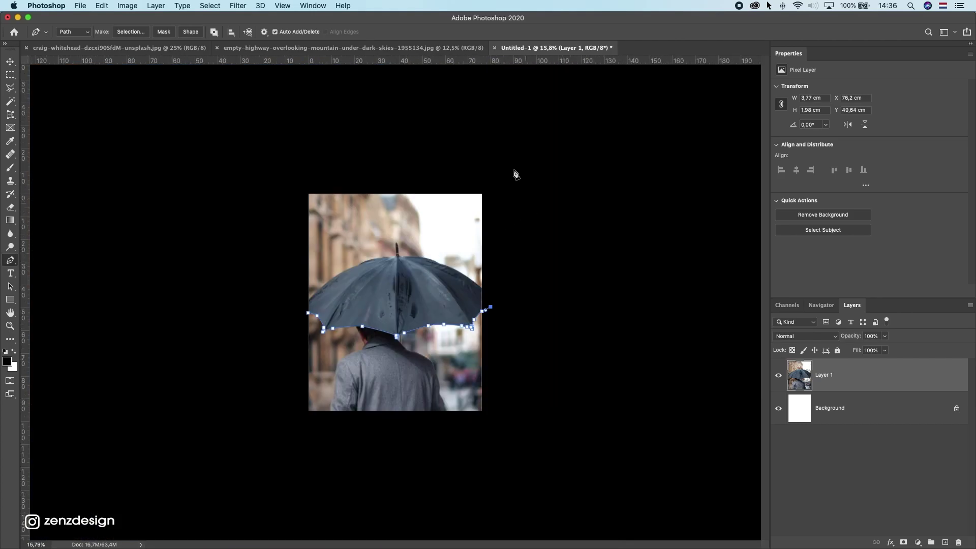
{"action": "left_click", "coordinate": [511, 165]}
{"action": "left_click", "coordinate": [272, 170]}
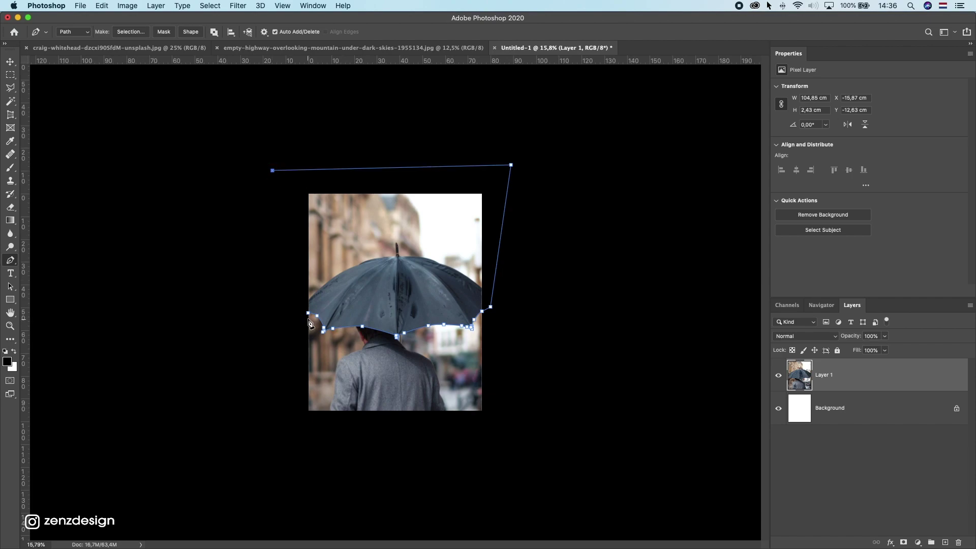
{"action": "left_click", "coordinate": [309, 315]}
{"action": "scroll", "coordinate": [322, 295], "scroll_direction": "up", "scroll_amount": 2}
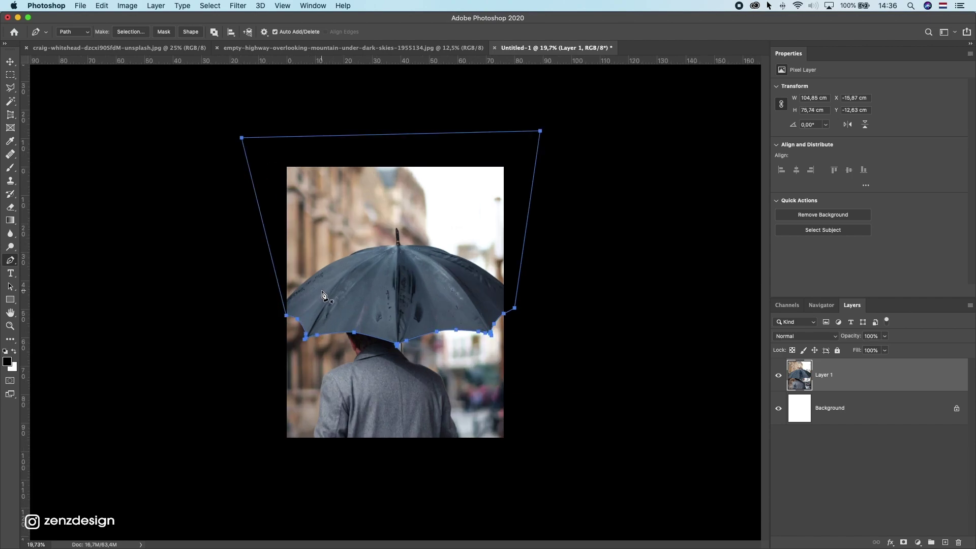
Step: Convert the canopy path into a selection with 0 px feather
{"action": "right_click", "coordinate": [440, 214]}
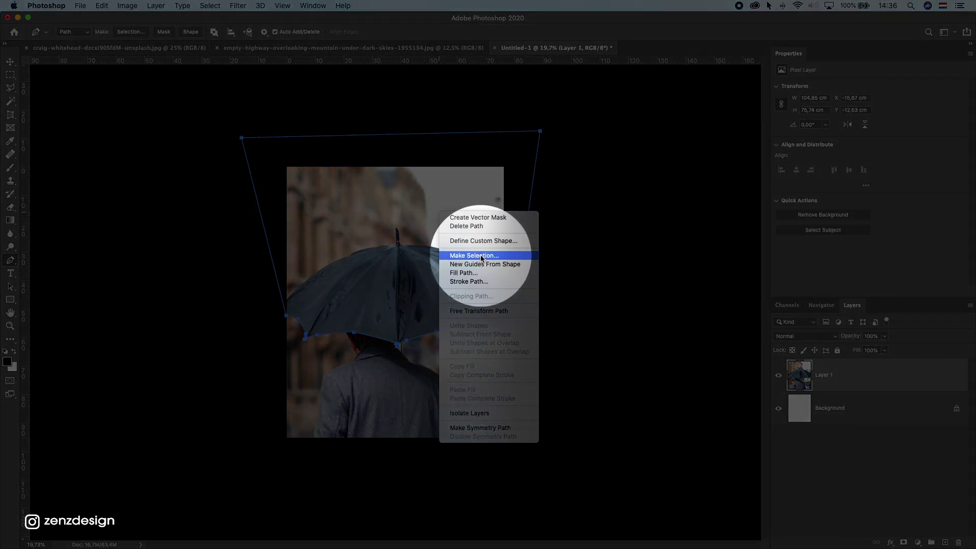
{"action": "left_click", "coordinate": [481, 255]}
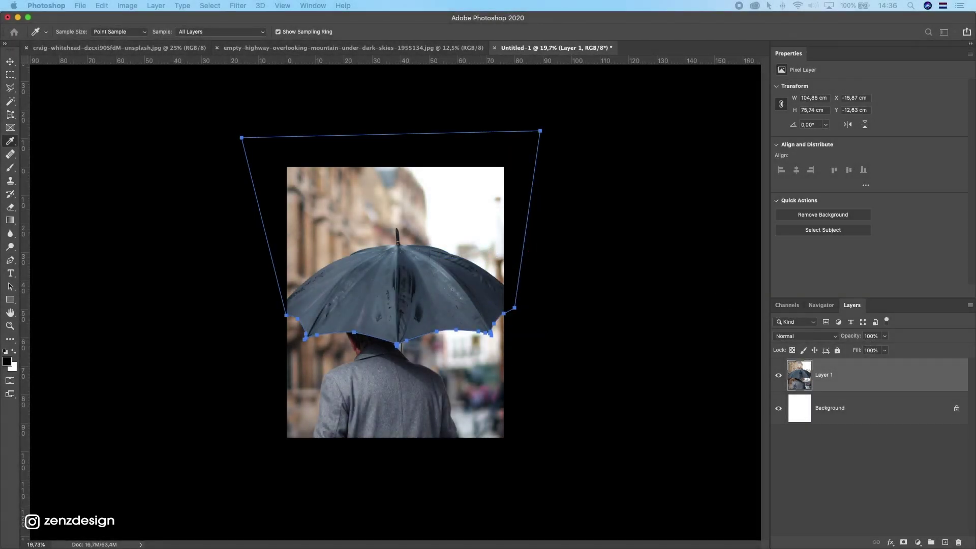
{"action": "left_click_drag", "start_coordinate": [433, 96], "coordinate": [618, 192]}
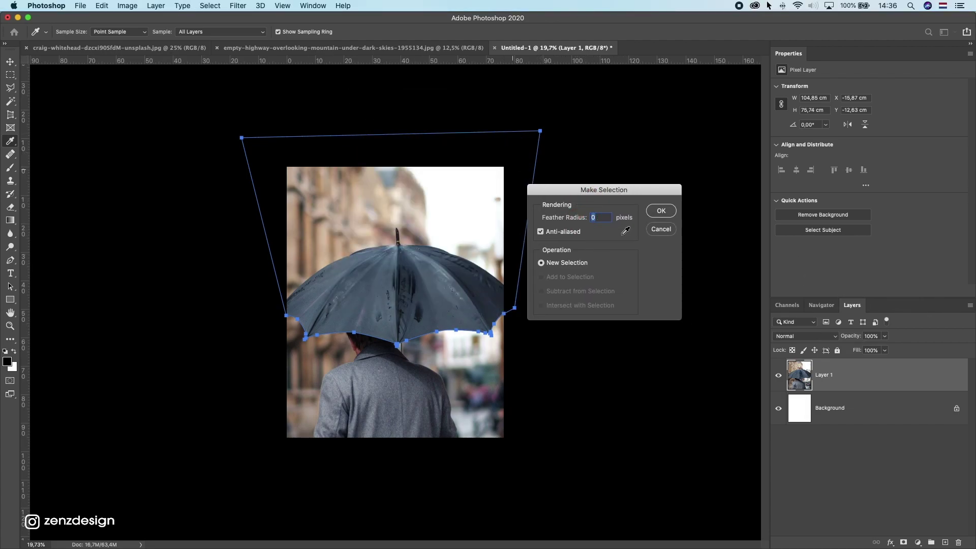
{"action": "left_click", "coordinate": [656, 209]}
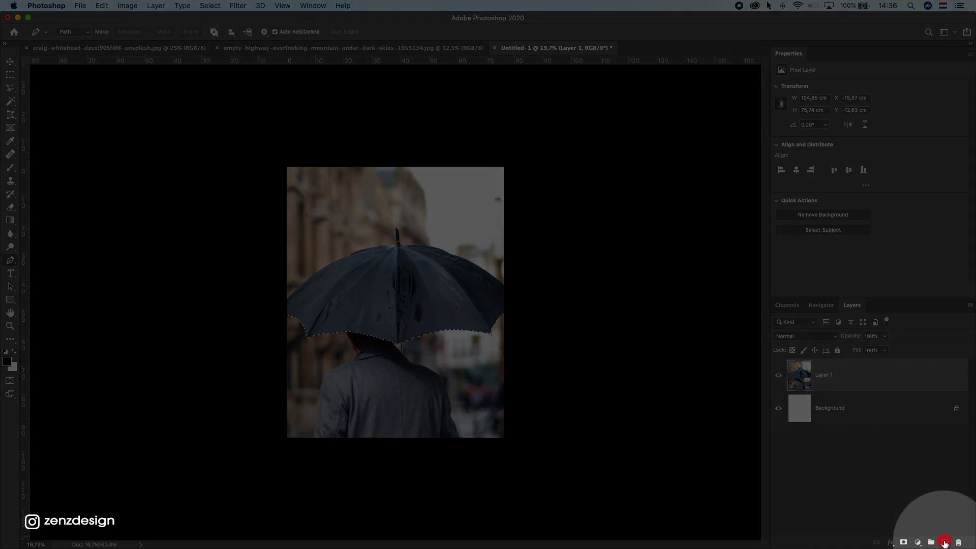
Step: Fill the selection with white on a new Layer 2, then deselect
{"action": "left_click", "coordinate": [944, 543]}
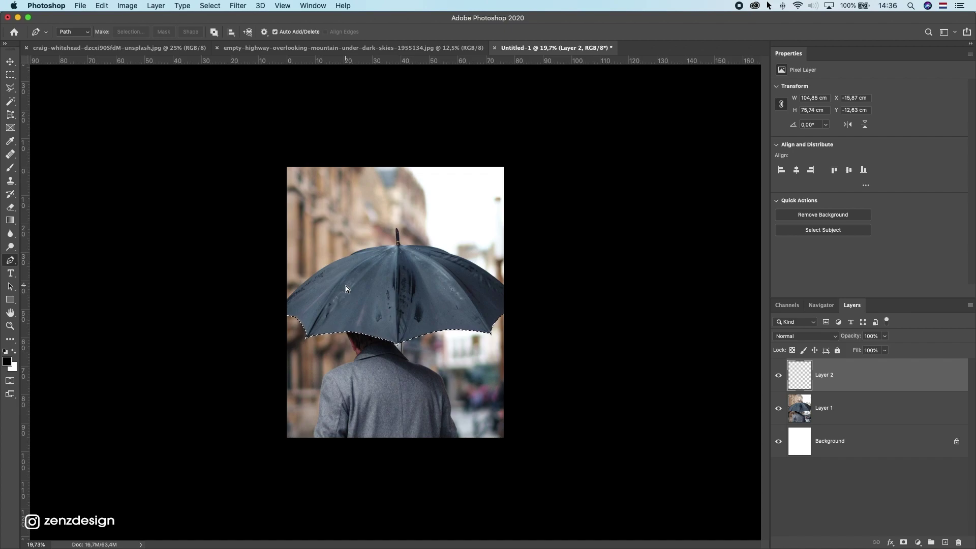
{"action": "key", "text": "super+BackSpace"}
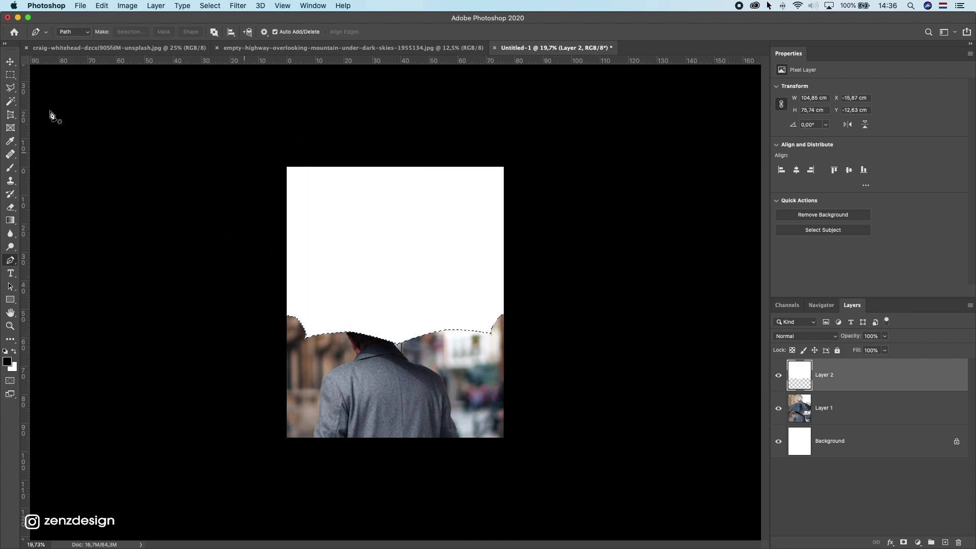
{"action": "key", "text": "m"}
{"action": "key", "text": "super+d"}
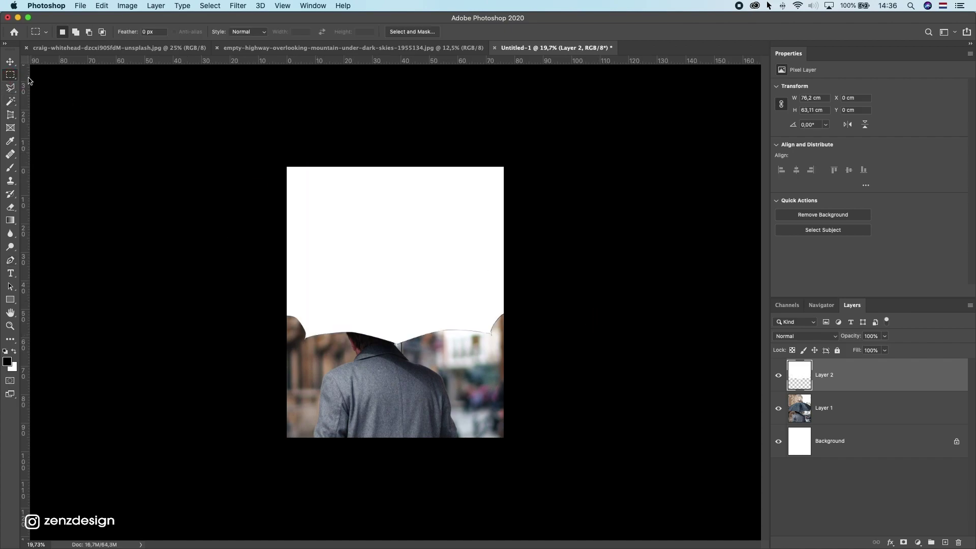
Step: Paste the mountain highway photo into the composite as Layer 3 and convert it to a smart object
{"action": "key", "text": "v"}
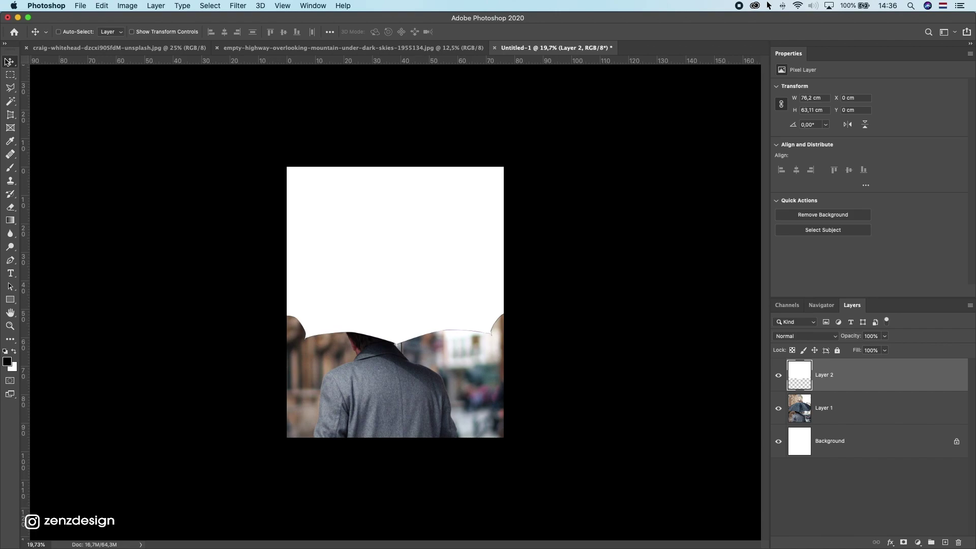
{"action": "left_click", "coordinate": [421, 49]}
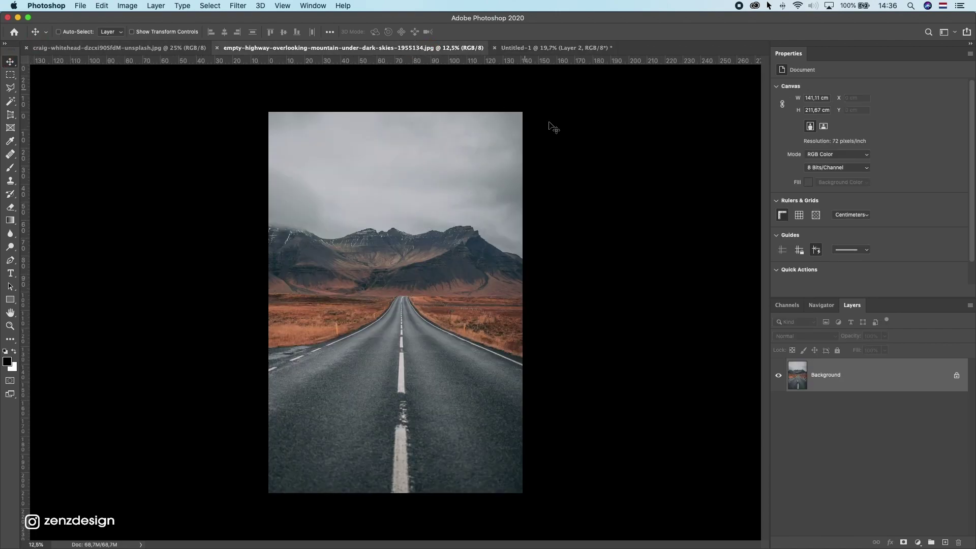
{"action": "left_click", "coordinate": [523, 48]}
{"action": "key", "text": "super+v"}
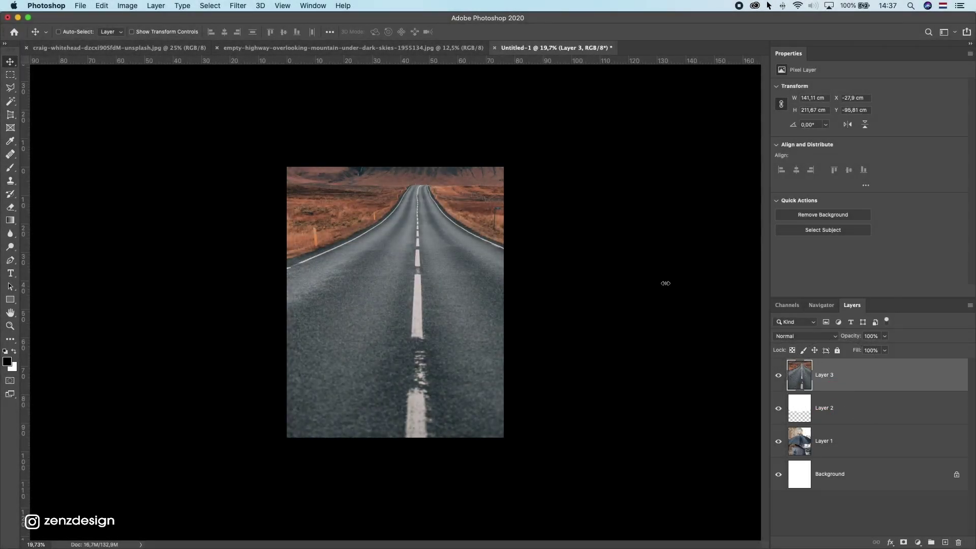
{"action": "right_click", "coordinate": [844, 376]}
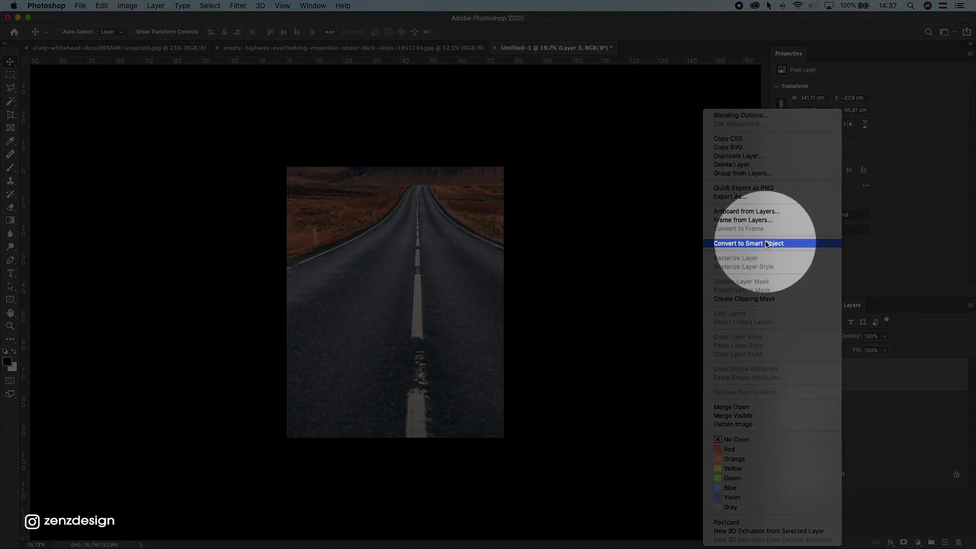
{"action": "left_click", "coordinate": [765, 243]}
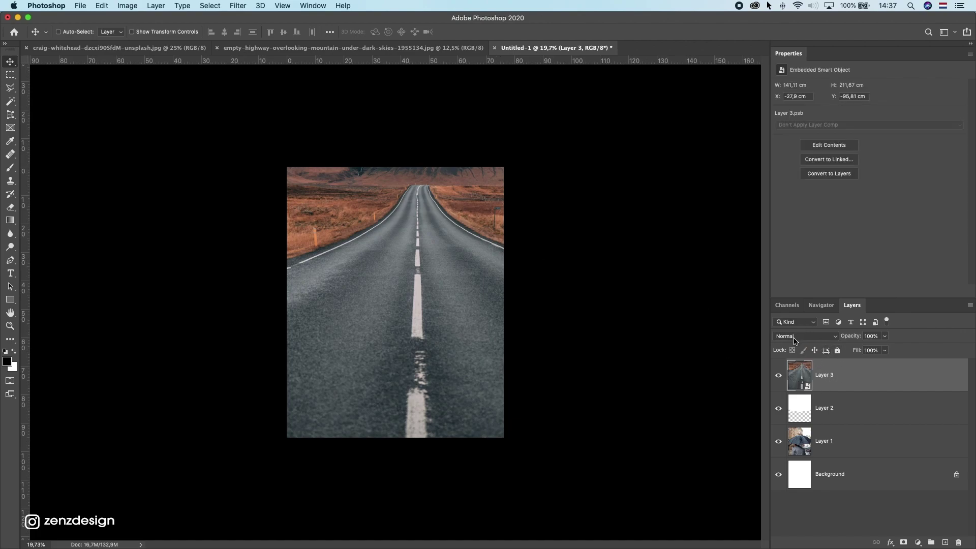
Step: Mask Layer 3 to the white canopy selection and drag the highway image down to reveal the mountain
{"action": "left_click", "coordinate": [793, 418], "text": "super"}
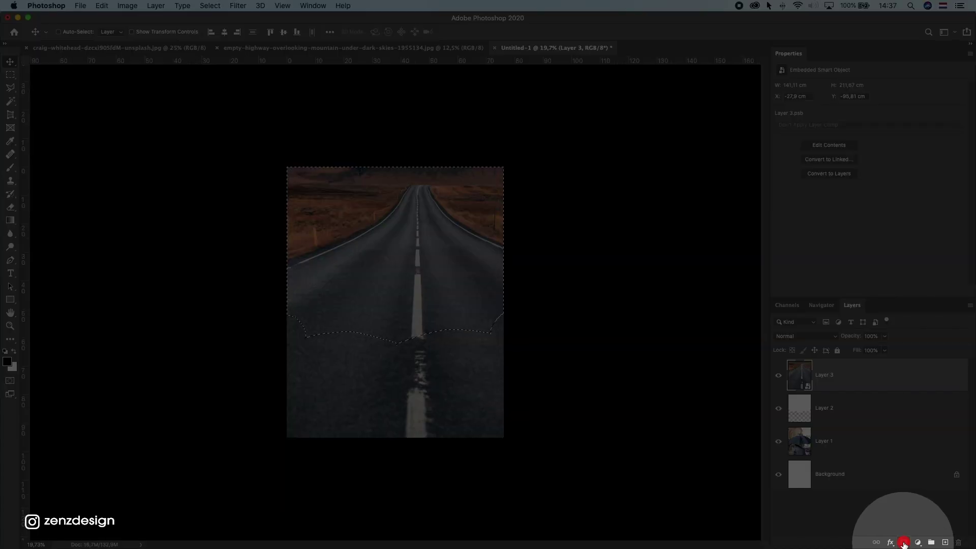
{"action": "left_click", "coordinate": [904, 543]}
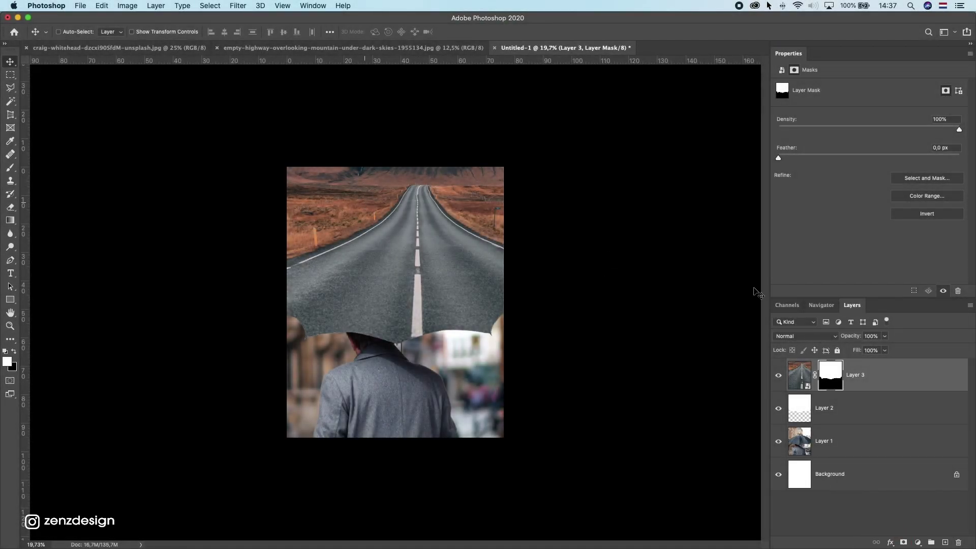
{"action": "left_click", "coordinate": [811, 384]}
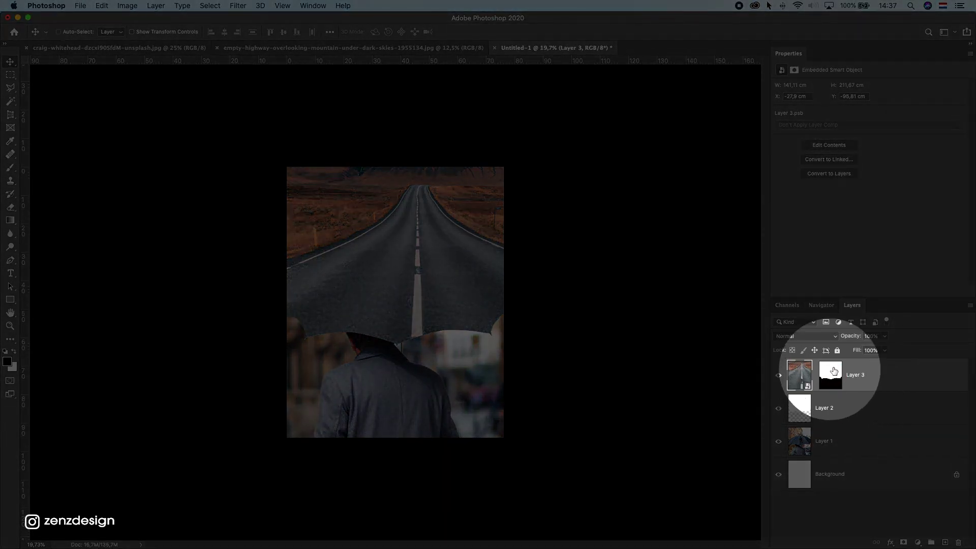
{"action": "key", "text": "super"}
{"action": "left_click_drag", "start_coordinate": [412, 249], "coordinate": [389, 265]}
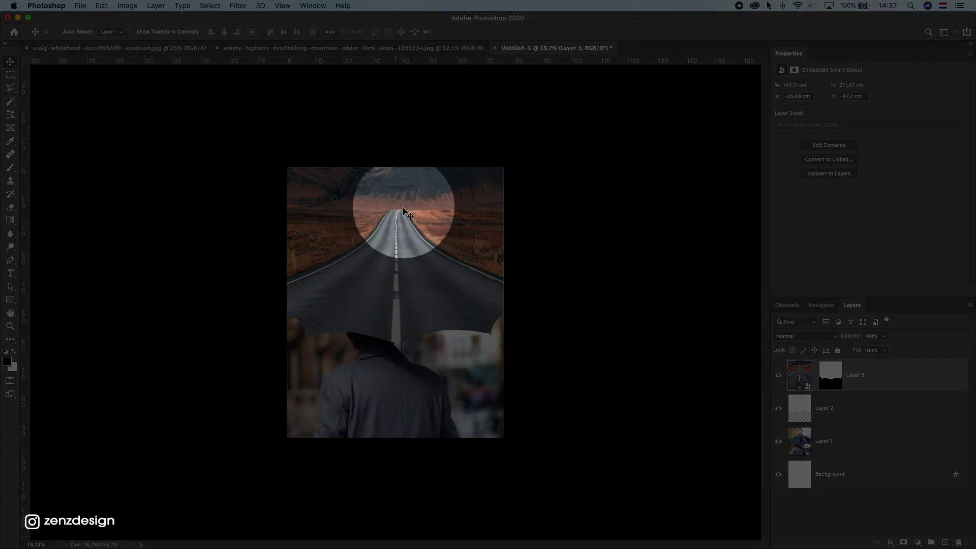
{"action": "left_click", "coordinate": [400, 338]}
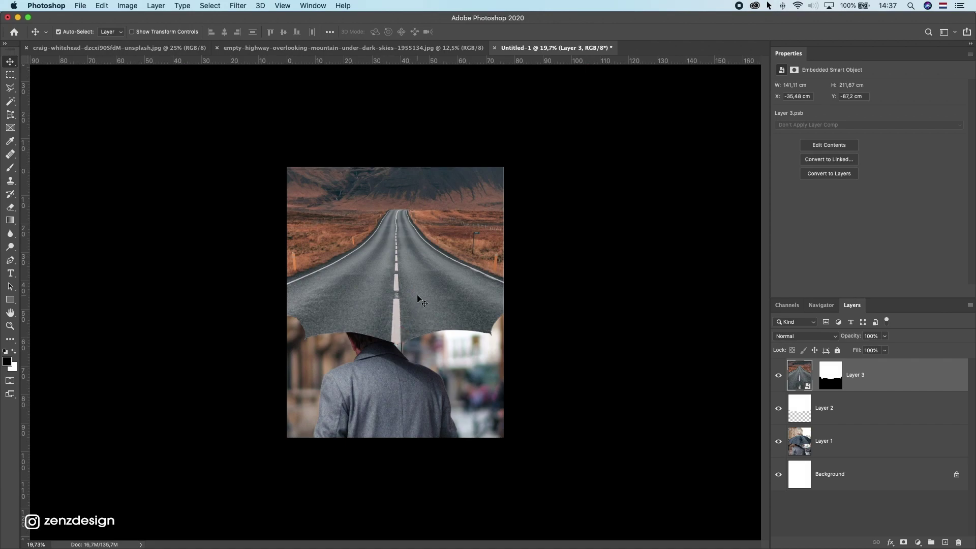
Step: Free-transform the highway image down to about 81% and reposition it inside the canopy
{"action": "key", "text": "super+t"}
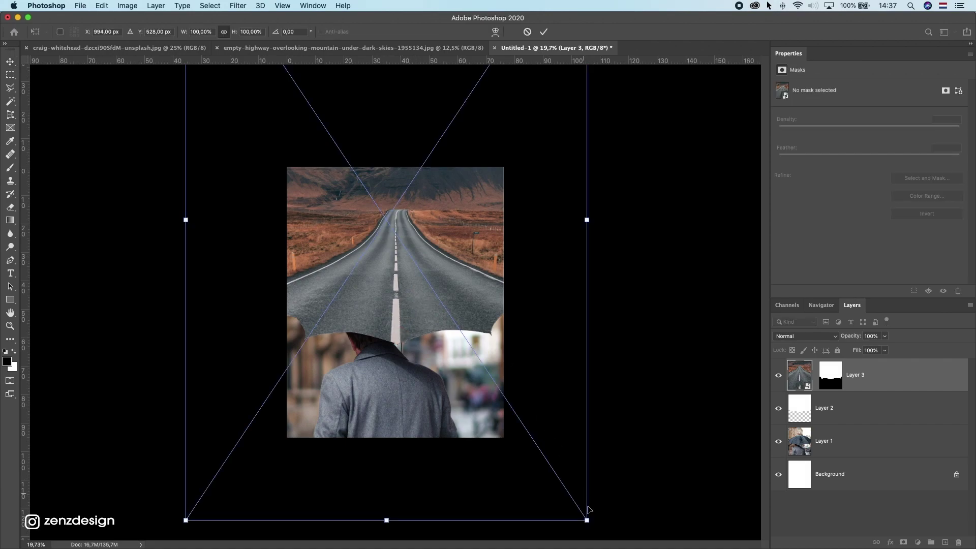
{"action": "left_click_drag", "start_coordinate": [588, 521], "coordinate": [514, 411]}
{"action": "left_click_drag", "start_coordinate": [432, 285], "coordinate": [465, 285]}
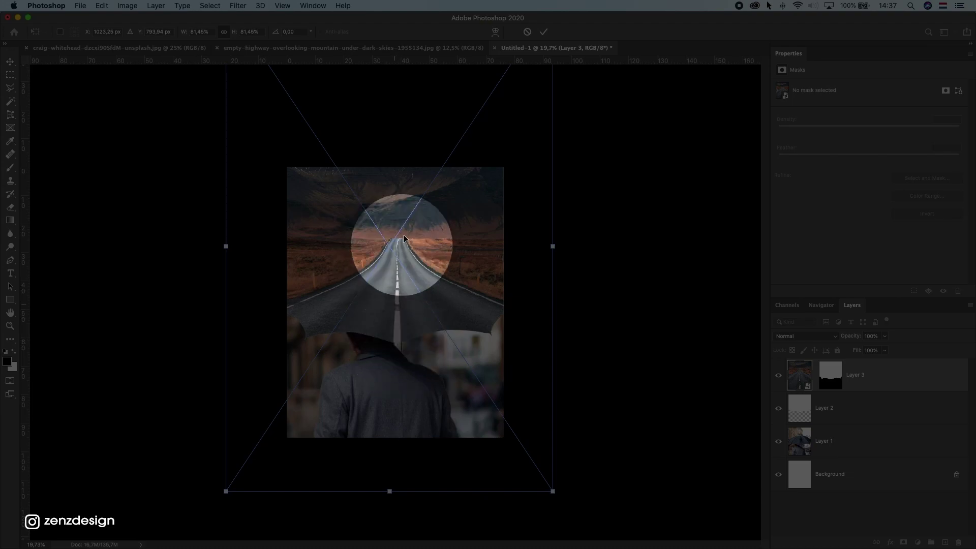
{"action": "left_click", "coordinate": [400, 349]}
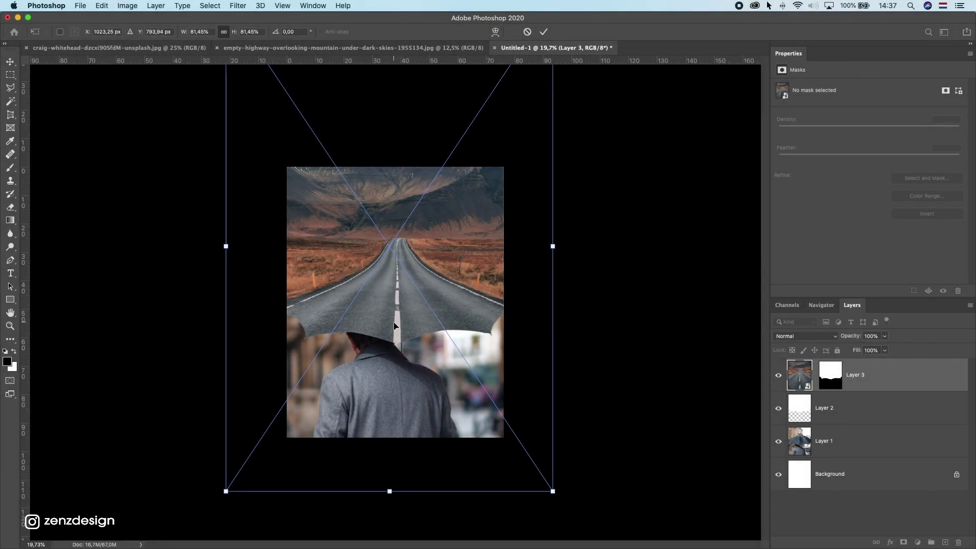
{"action": "left_click_drag", "start_coordinate": [394, 326], "coordinate": [393, 322]}
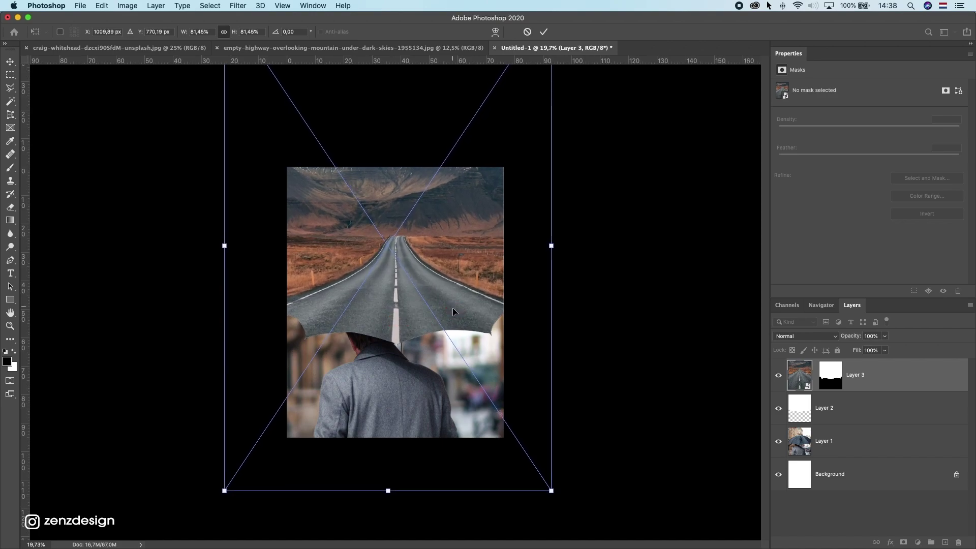
{"action": "left_click_drag", "start_coordinate": [453, 311], "coordinate": [453, 313]}
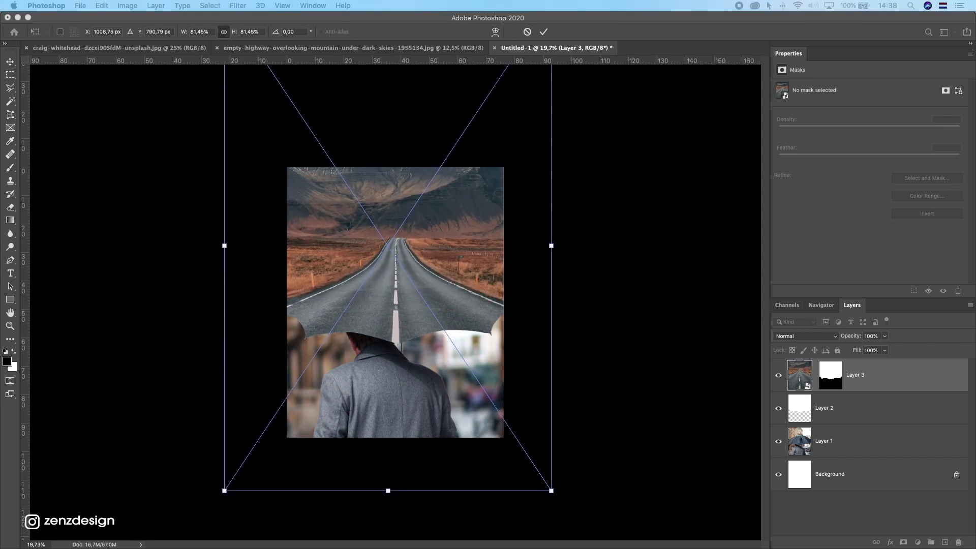
Step: Squash the highway image to about 74% by 53%, lower it to show the mountains, and commit
{"action": "left_click_drag", "start_coordinate": [403, 211], "coordinate": [432, 220]}
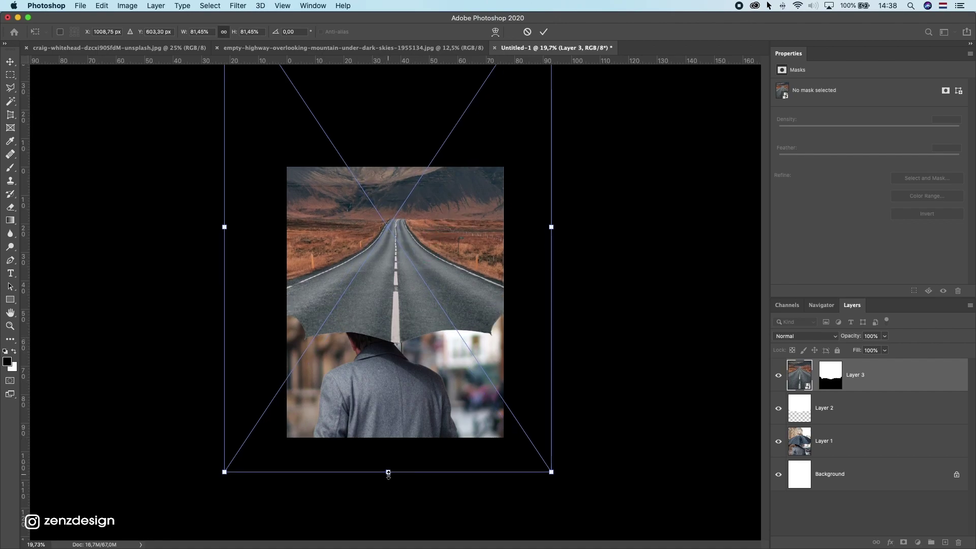
{"action": "left_click_drag", "start_coordinate": [388, 472], "coordinate": [389, 393]}
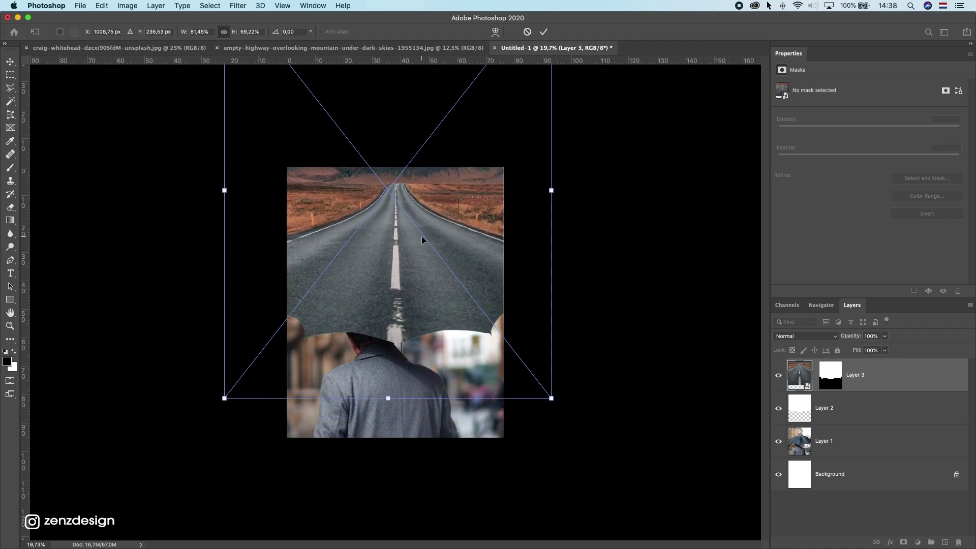
{"action": "left_click_drag", "start_coordinate": [422, 236], "coordinate": [414, 298]}
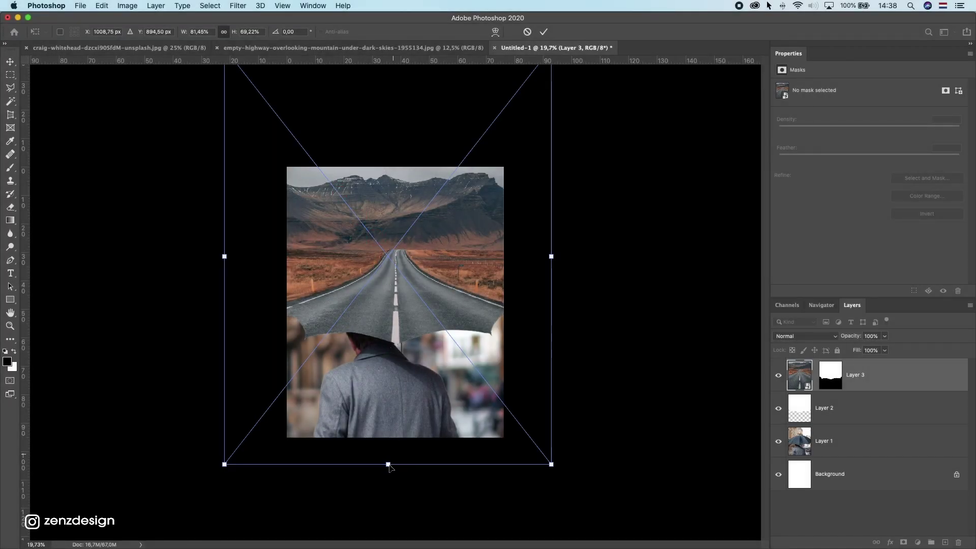
{"action": "left_click_drag", "start_coordinate": [387, 464], "coordinate": [387, 455]}
{"action": "left_click_drag", "start_coordinate": [438, 239], "coordinate": [439, 249]}
{"action": "left_click_drag", "start_coordinate": [551, 122], "coordinate": [534, 332]}
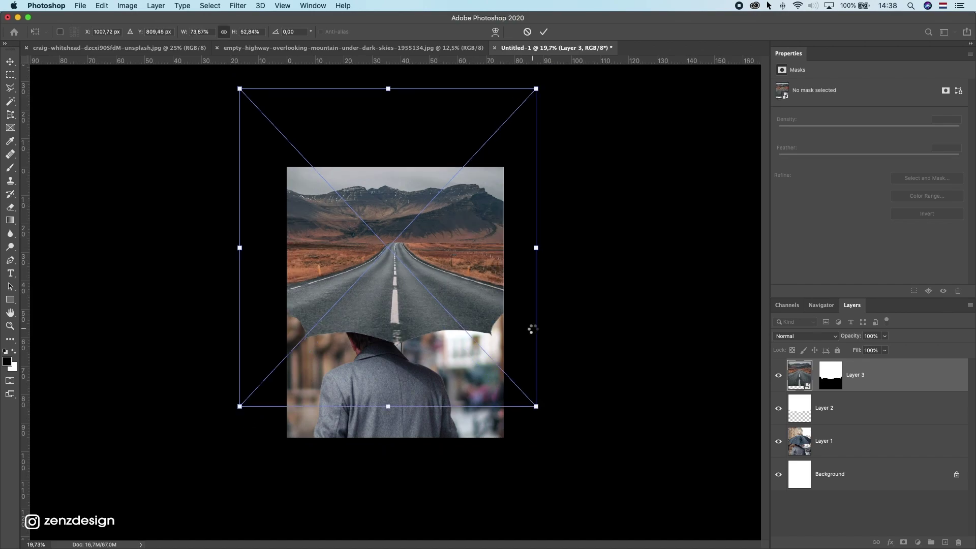
{"action": "key", "text": "Return"}
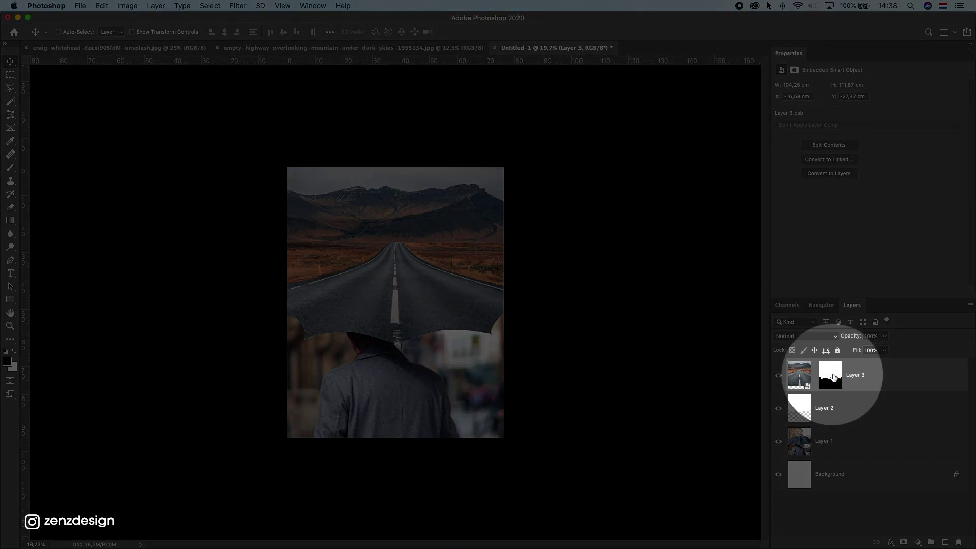
Step: Target Layer 3's mask and set up a 700 px Soft Round brush at 50% opacity
{"action": "left_click", "coordinate": [833, 376]}
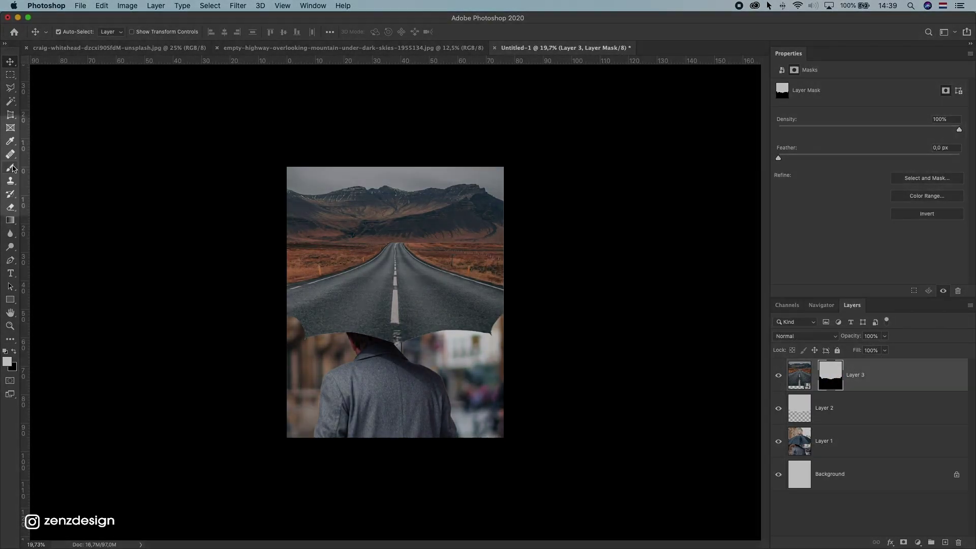
{"action": "left_click", "coordinate": [11, 168]}
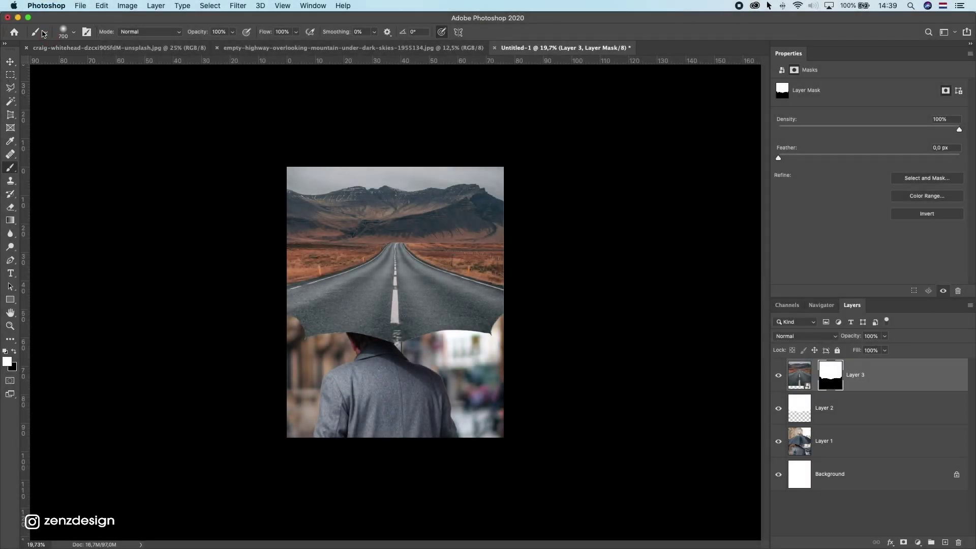
{"action": "left_click", "coordinate": [46, 32]}
{"action": "left_click", "coordinate": [67, 31]}
{"action": "left_click", "coordinate": [71, 33]}
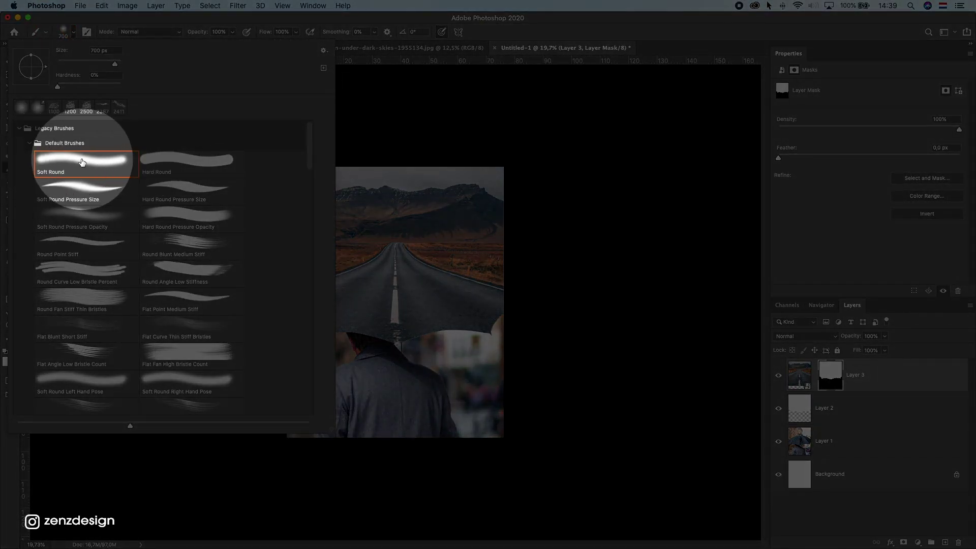
{"action": "left_click", "coordinate": [81, 160]}
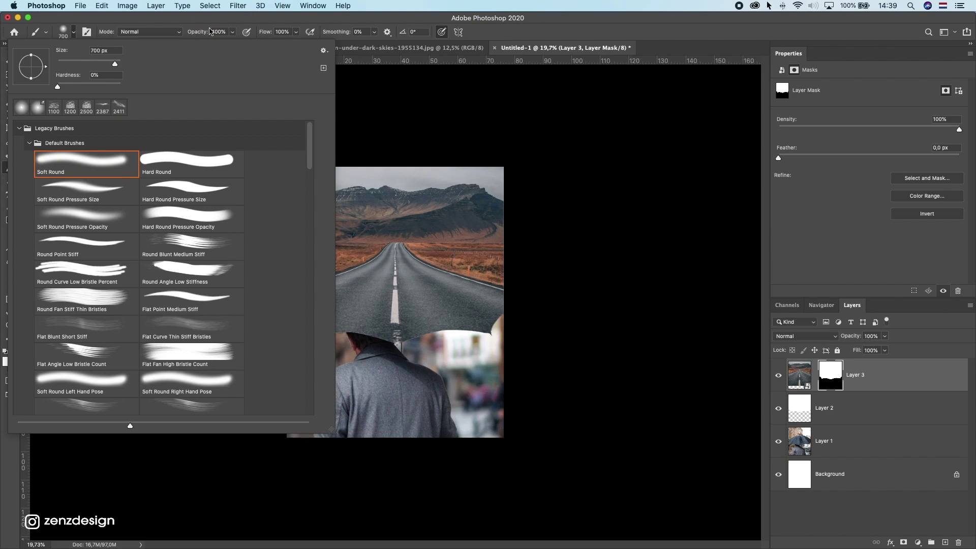
{"action": "left_click", "coordinate": [210, 31]}
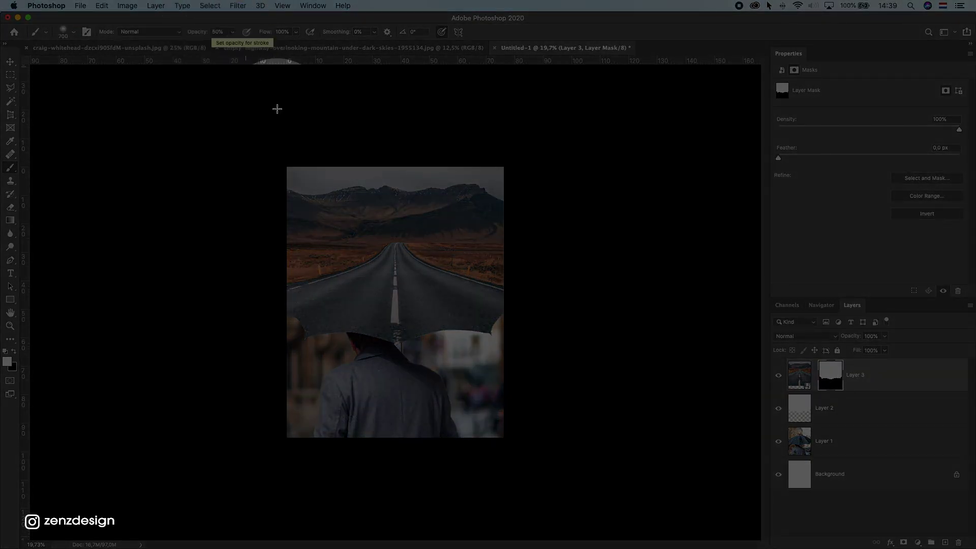
{"action": "left_click_drag", "start_coordinate": [470, 242], "coordinate": [440, 242]}
{"action": "right_click", "coordinate": [10, 167]}
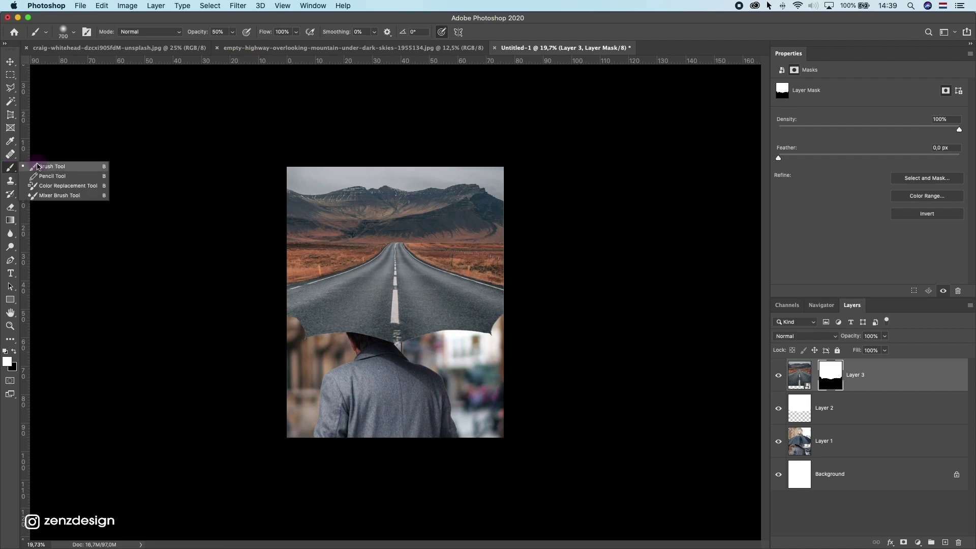
Step: Paint black with a 1000 px brush on the mask over the shoulders, right background and umbrella's left tip
{"action": "left_click", "coordinate": [38, 164]}
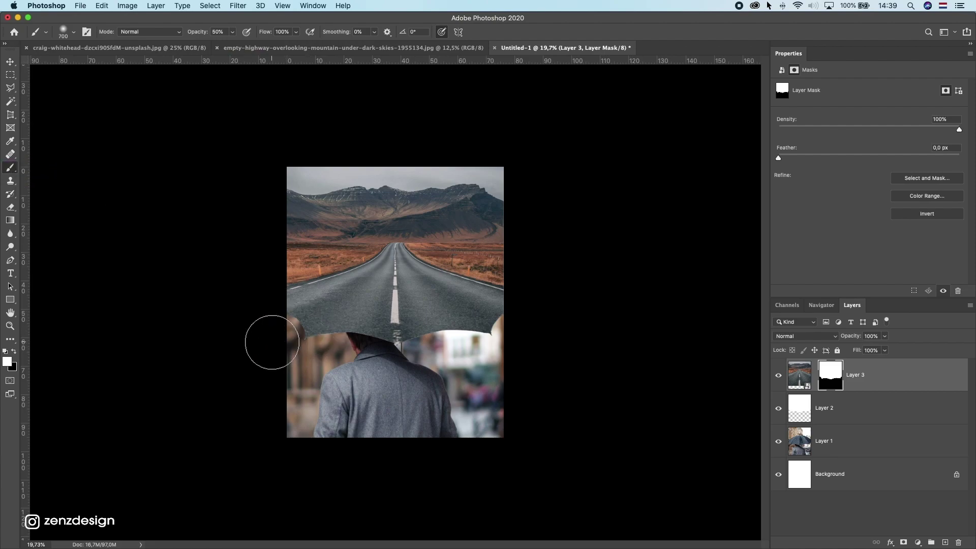
{"action": "key", "text": "bracketright"}
{"action": "key", "text": "bracketright"}
{"action": "key", "text": "bracketright"}
{"action": "key", "text": "bracketright"}
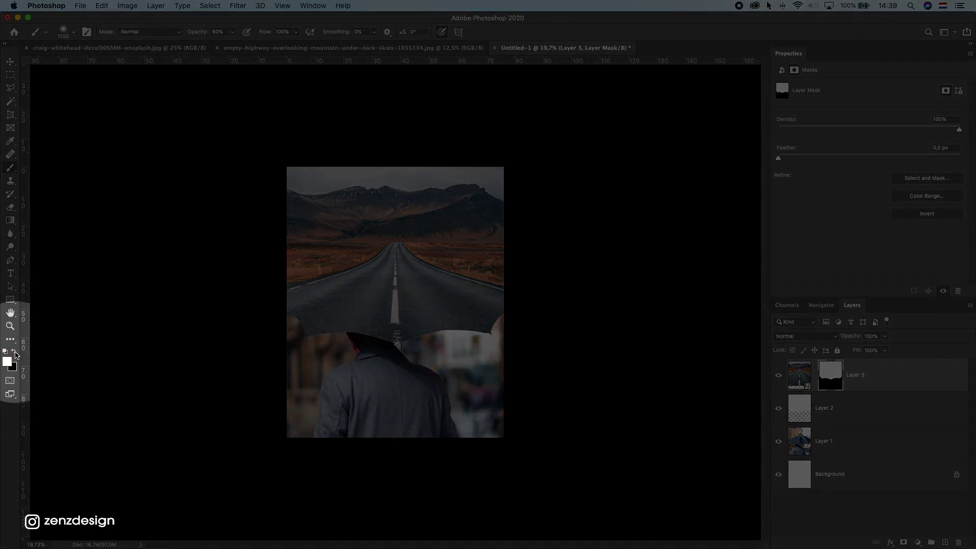
{"action": "left_click", "coordinate": [15, 352]}
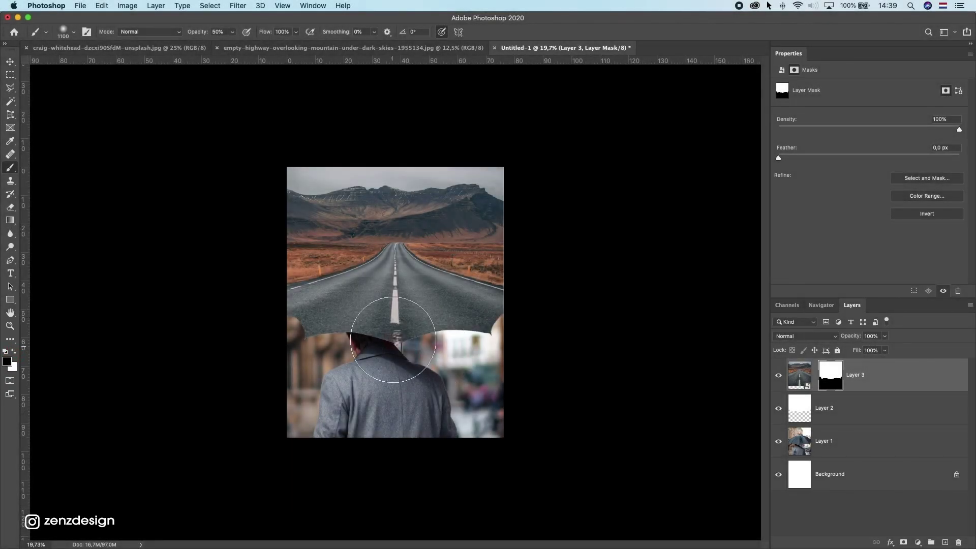
{"action": "left_click", "coordinate": [326, 388]}
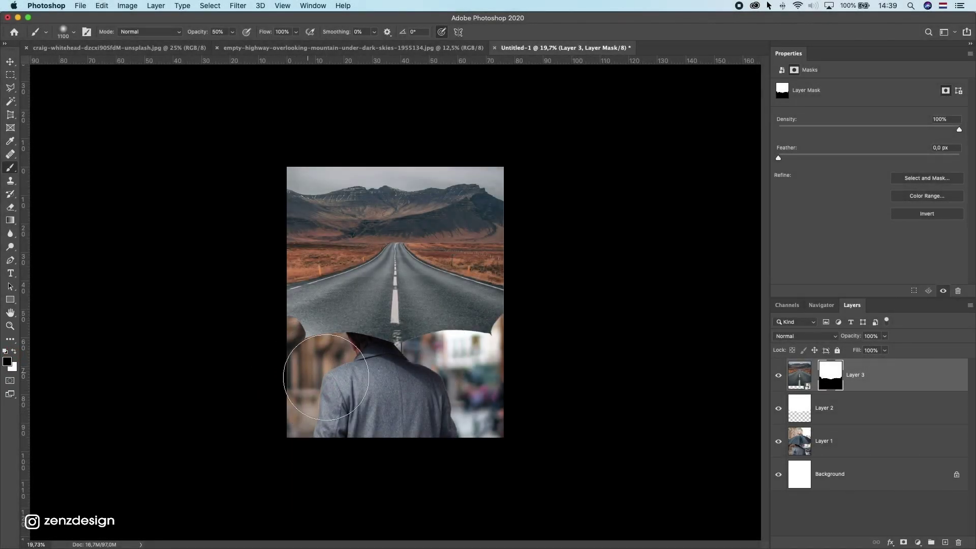
{"action": "left_click", "coordinate": [343, 361]}
{"action": "key", "text": "super+z"}
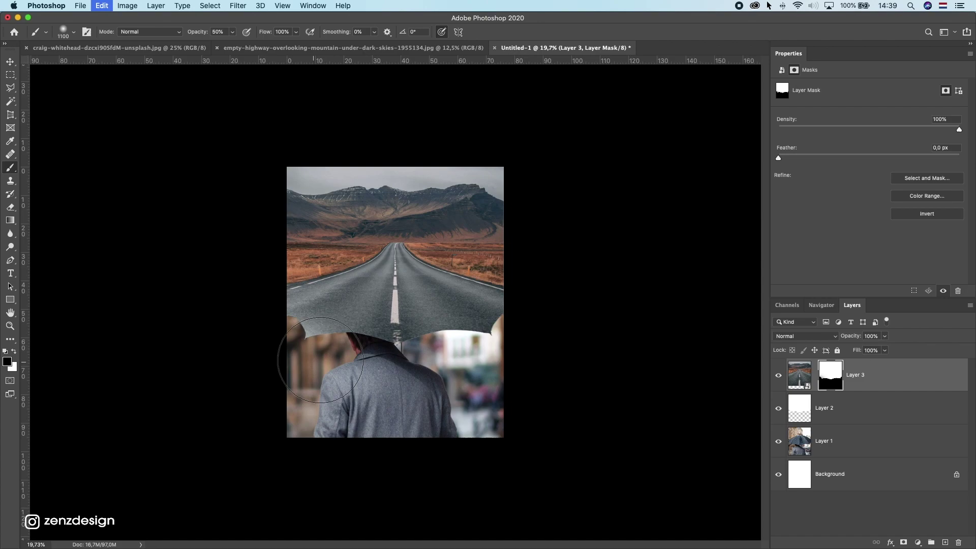
{"action": "left_click", "coordinate": [356, 370]}
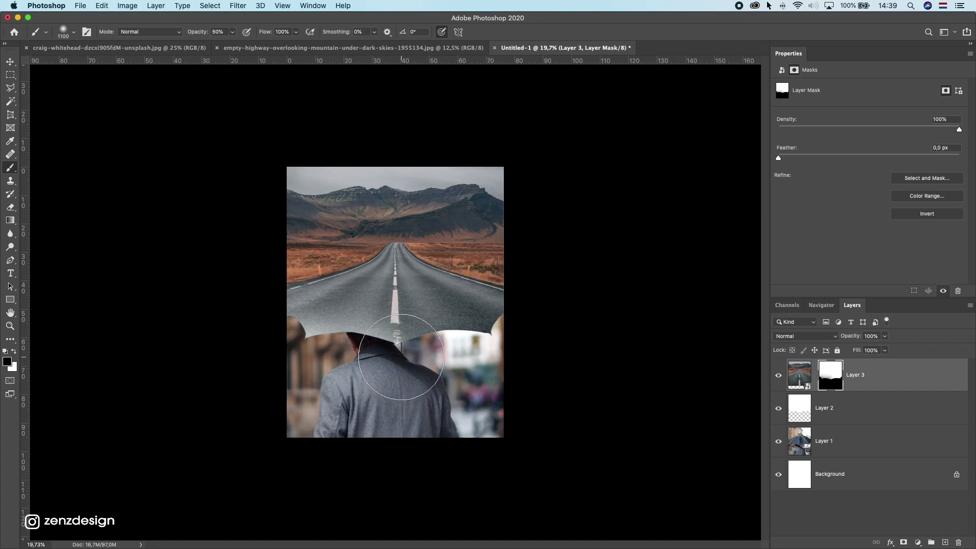
{"action": "left_click", "coordinate": [456, 359]}
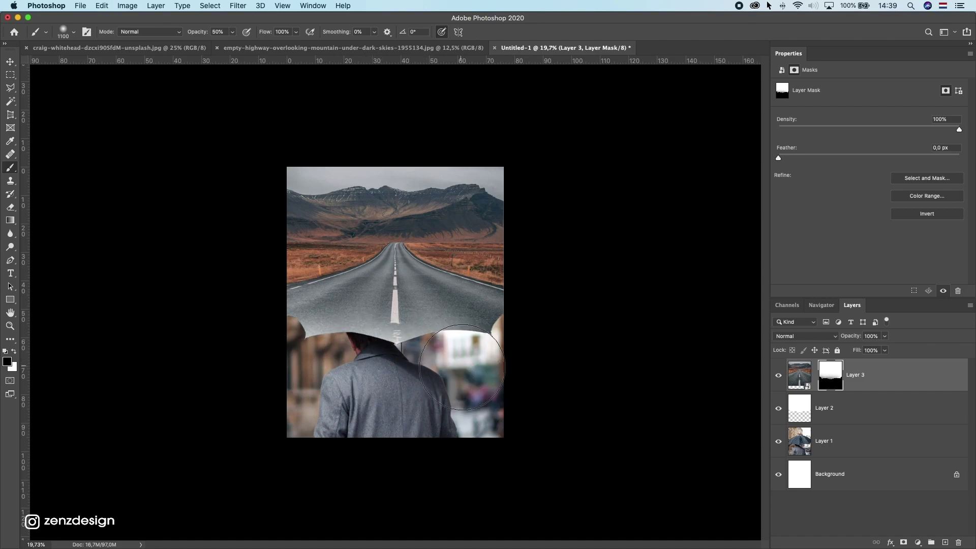
{"action": "left_click_drag", "start_coordinate": [493, 373], "coordinate": [512, 359]}
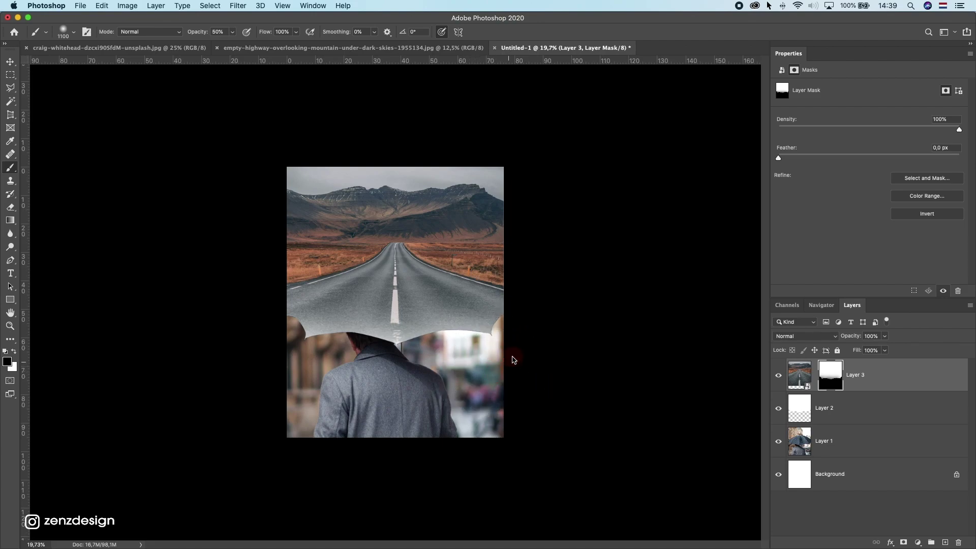
{"action": "left_click", "coordinate": [351, 401]}
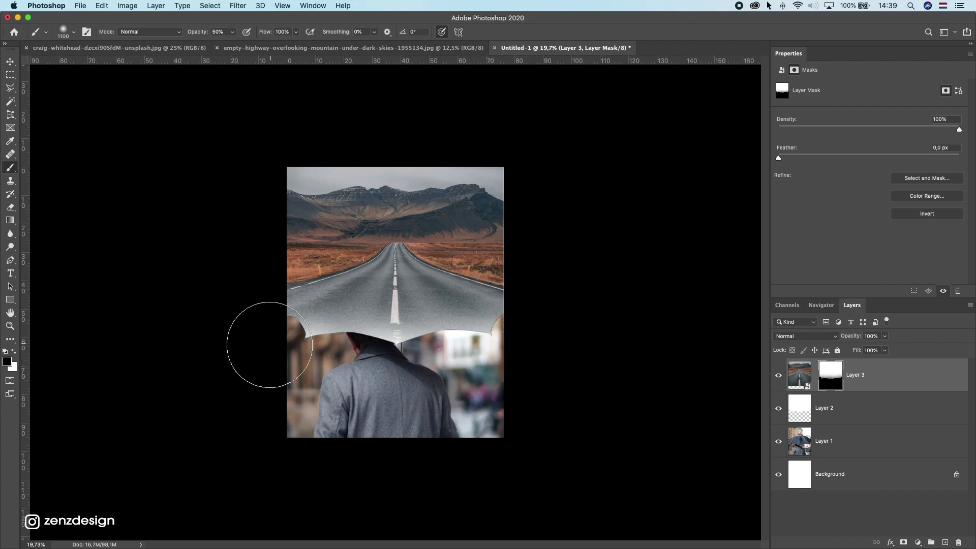
{"action": "left_click", "coordinate": [269, 345]}
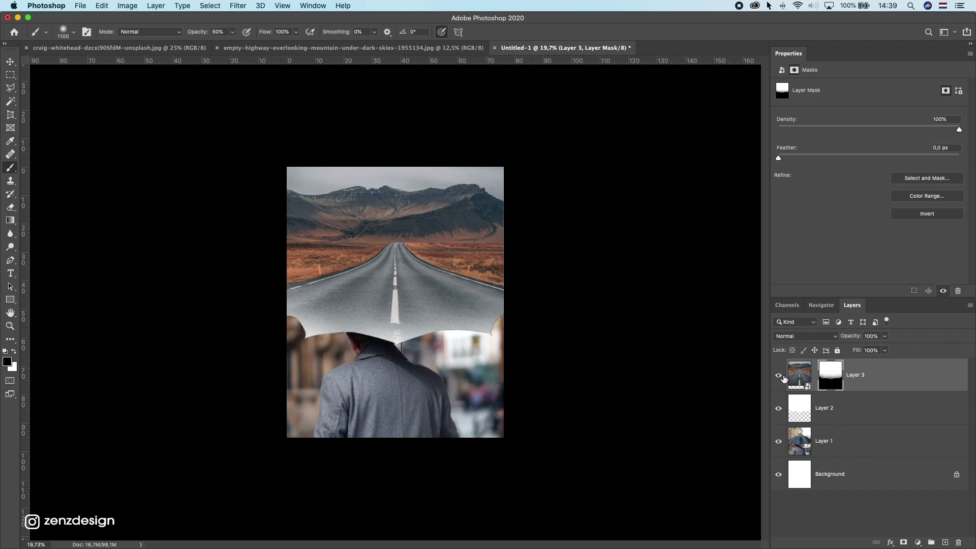
Step: Hide the white Layer 2 so the umbrella's dark fabric shows through
{"action": "left_click", "coordinate": [778, 409]}
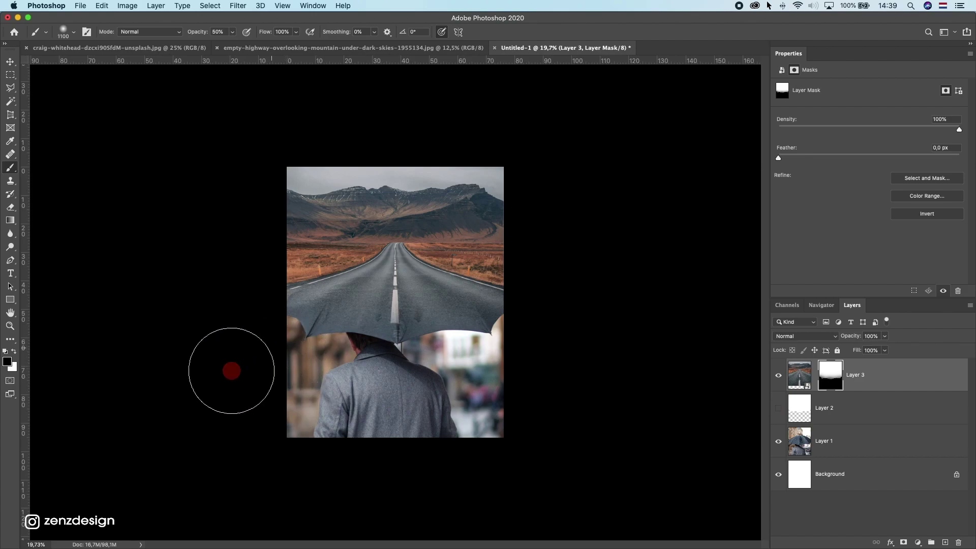
{"action": "left_click", "coordinate": [515, 370]}
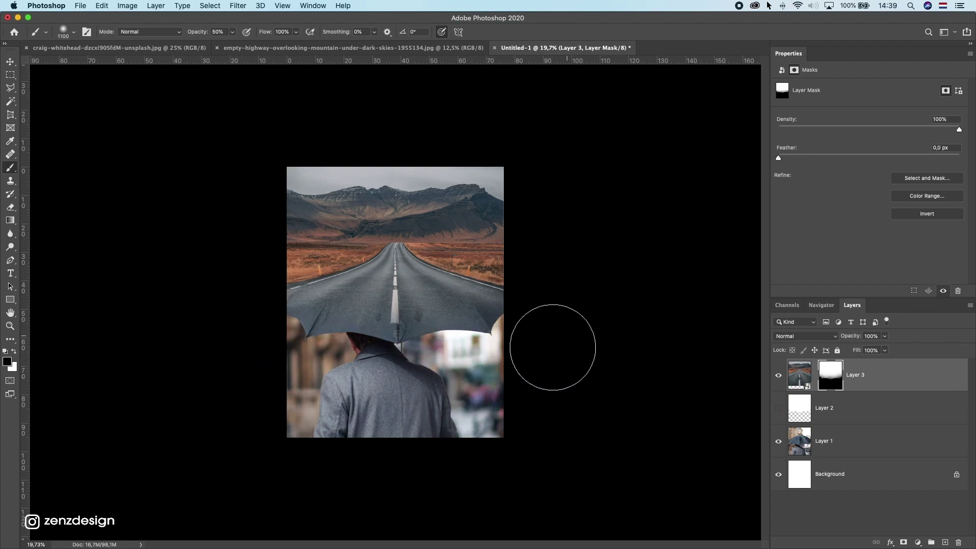
{"action": "left_click", "coordinate": [383, 394]}
{"action": "left_click", "coordinate": [10, 61]}
Step: Nudge Layer 3's highway image right then back left to centre the road line on the umbrella
{"action": "left_click", "coordinate": [799, 374]}
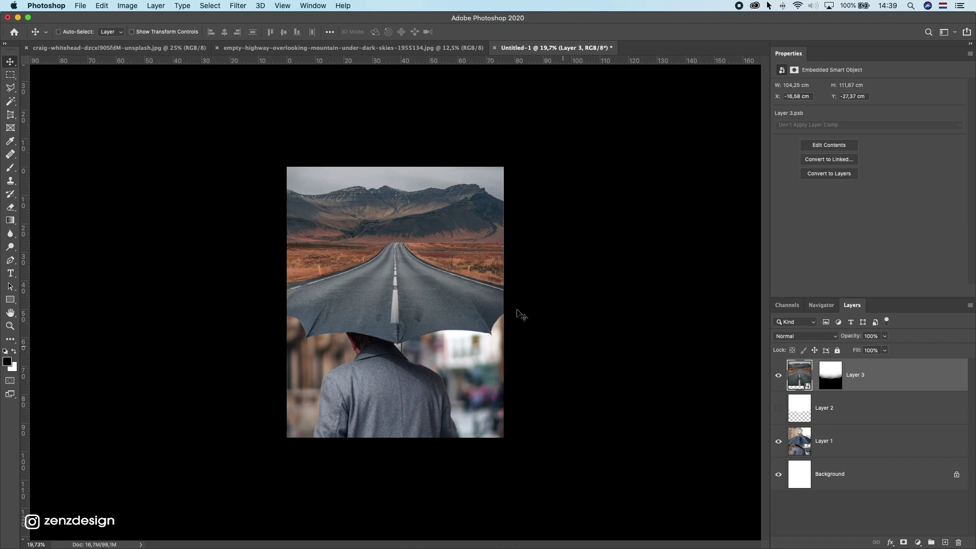
{"action": "left_click_drag", "start_coordinate": [474, 309], "coordinate": [482, 310]}
{"action": "scroll", "coordinate": [411, 326], "scroll_direction": "up", "scroll_amount": 3}
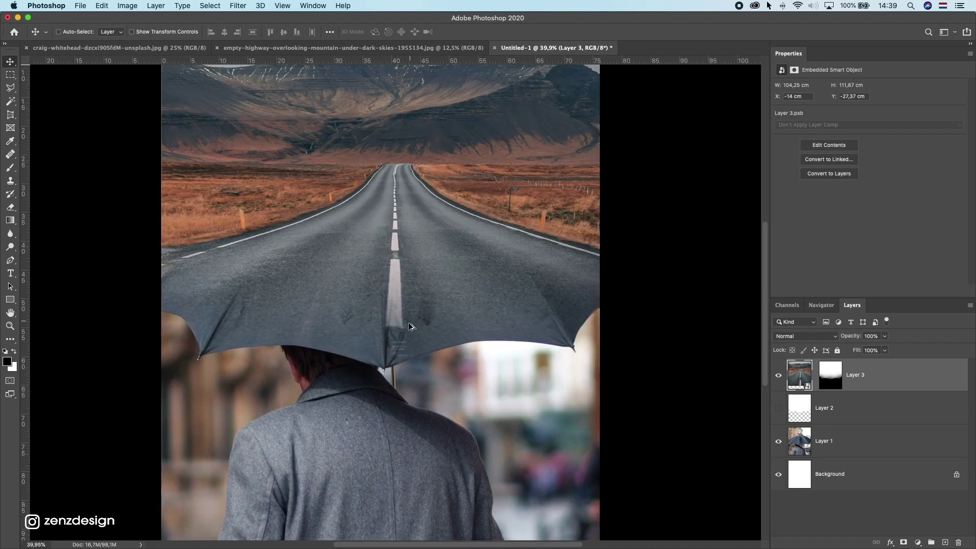
{"action": "left_click_drag", "start_coordinate": [412, 315], "coordinate": [404, 315]}
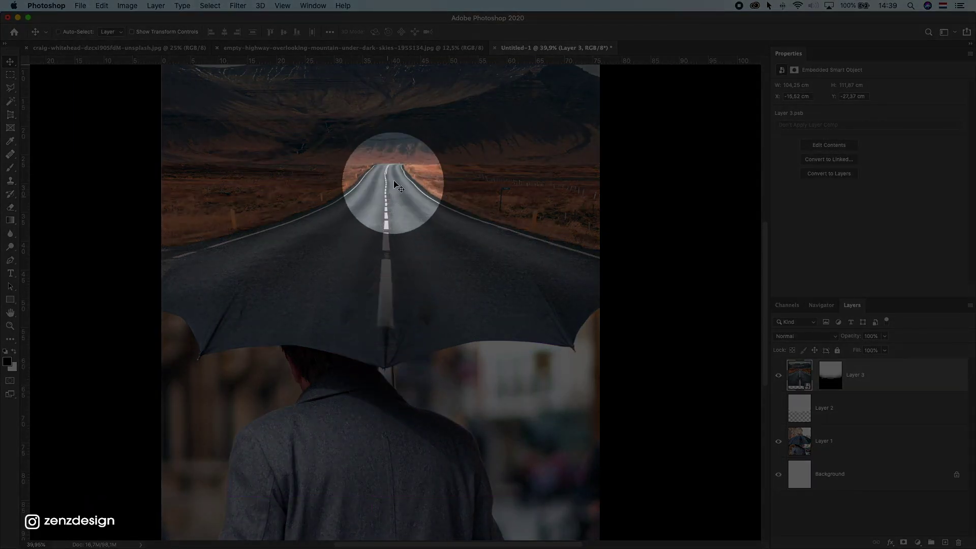
{"action": "scroll", "coordinate": [401, 342], "scroll_direction": "down", "scroll_amount": 6}
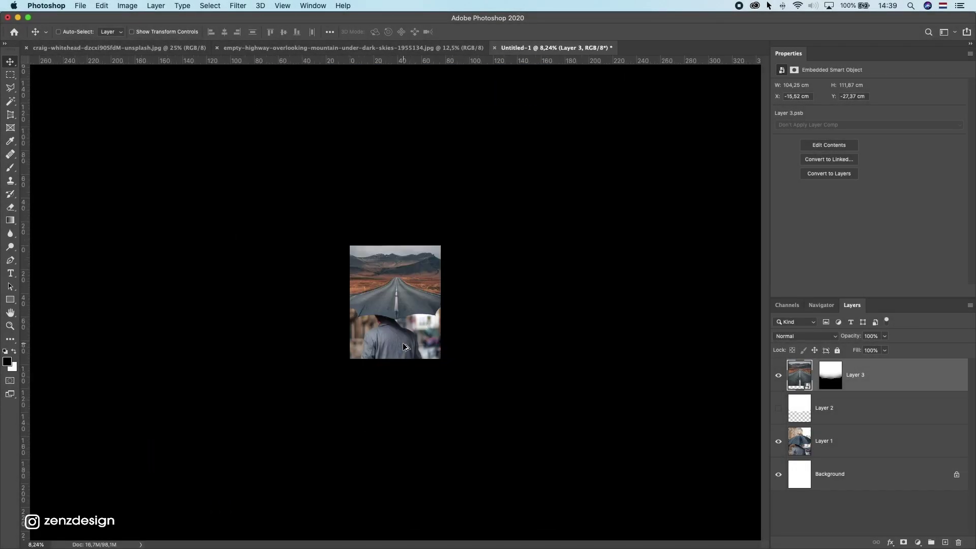
{"action": "scroll", "coordinate": [403, 343], "scroll_direction": "up", "scroll_amount": 3}
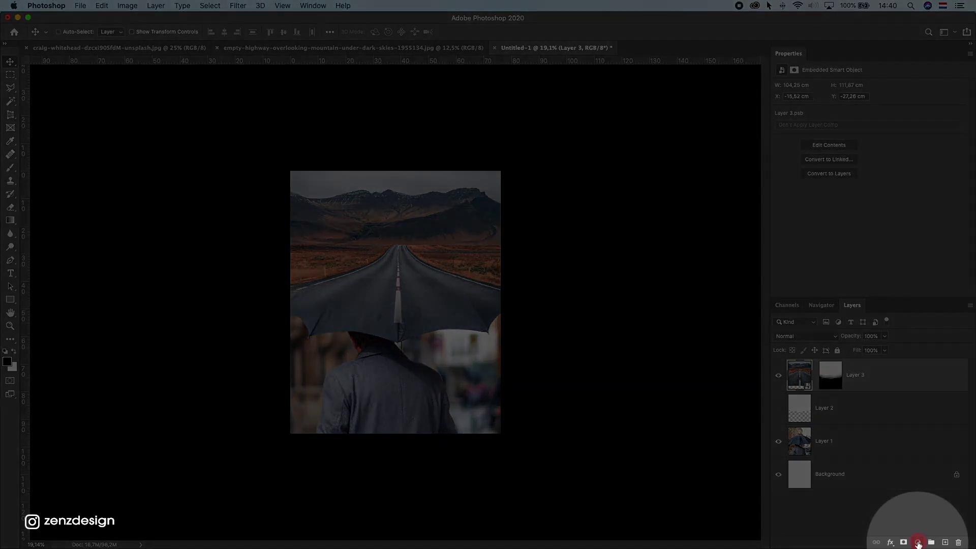
Step: Add a Hue/Saturation adjustment clipped to Layer 3, lowering Saturation to -70
{"action": "left_click", "coordinate": [917, 543]}
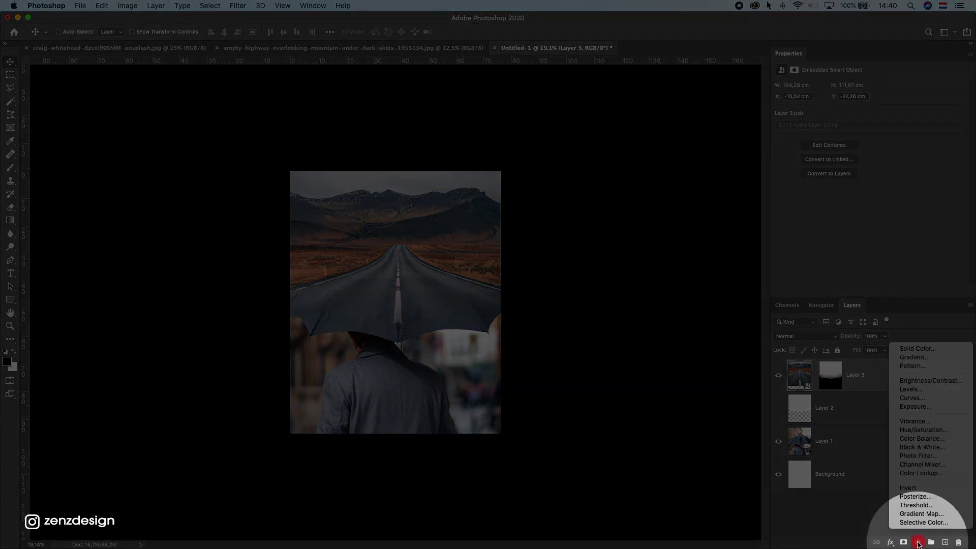
{"action": "left_click", "coordinate": [941, 432]}
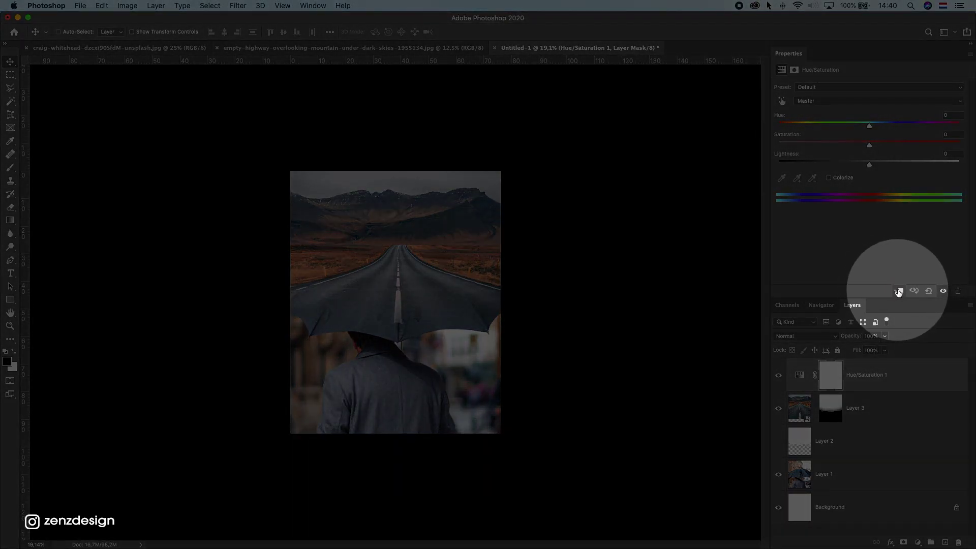
{"action": "left_click", "coordinate": [898, 291]}
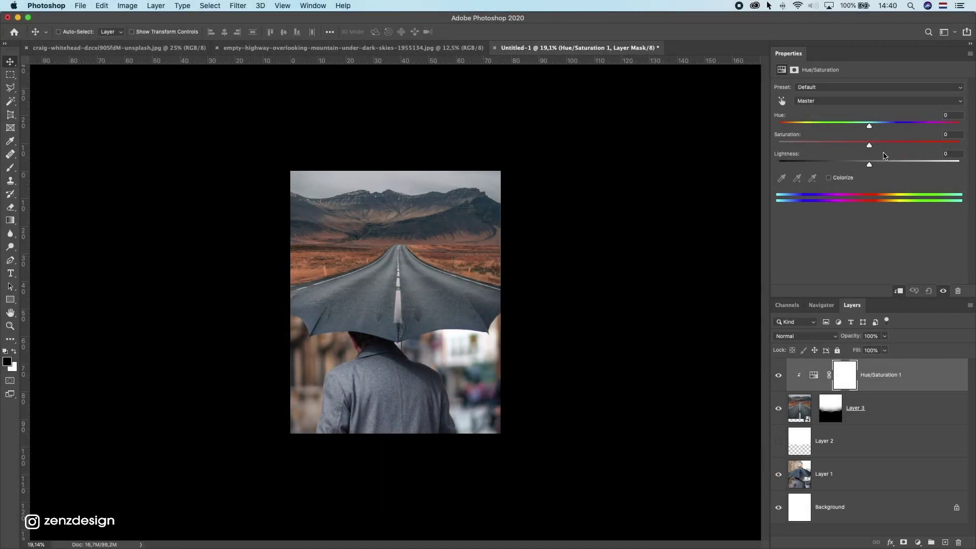
{"action": "left_click_drag", "start_coordinate": [862, 142], "coordinate": [834, 146]}
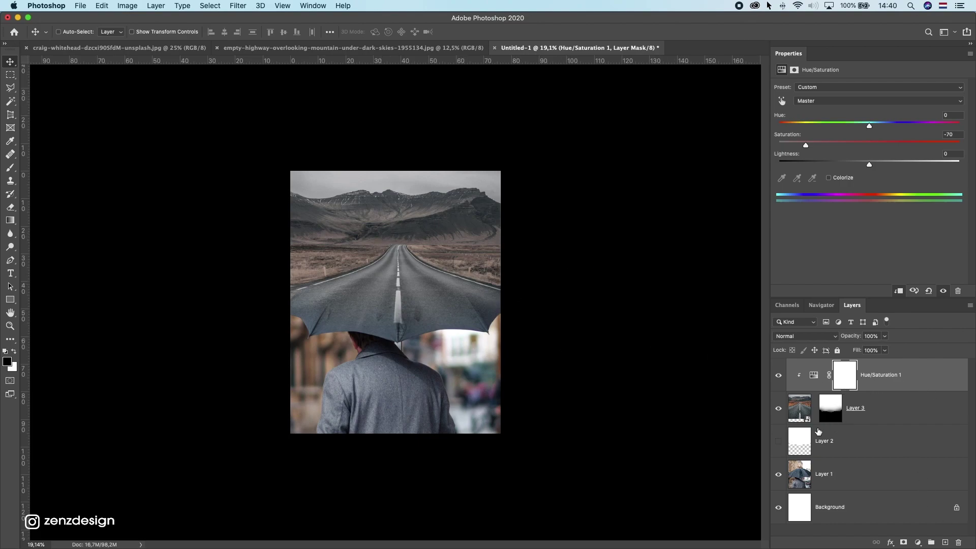
Step: Add a clipped Curves adjustment (input 84→64, white point 198) and reselect Layer 3
{"action": "left_click", "coordinate": [916, 543]}
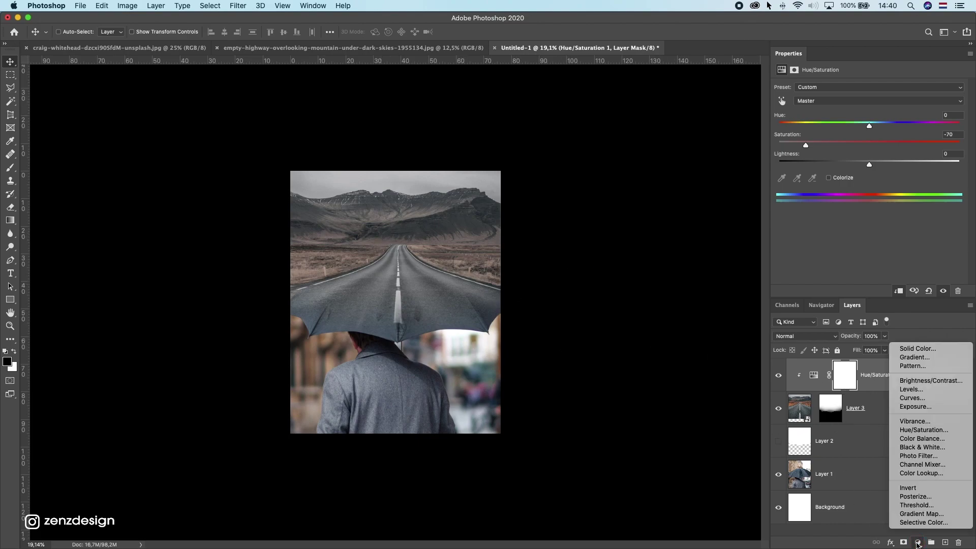
{"action": "left_click", "coordinate": [930, 399]}
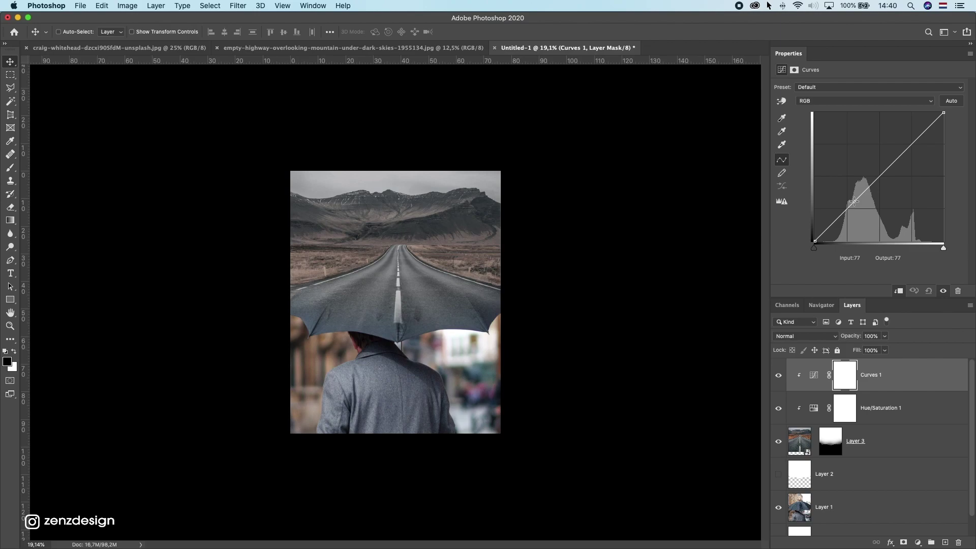
{"action": "left_click_drag", "start_coordinate": [853, 201], "coordinate": [858, 214]}
{"action": "left_click_drag", "start_coordinate": [944, 113], "coordinate": [914, 112]}
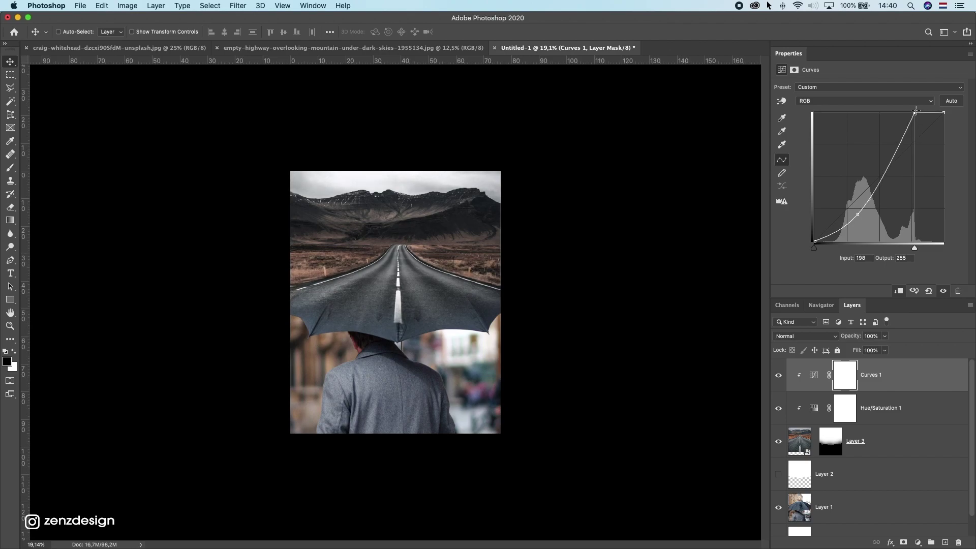
{"action": "scroll", "coordinate": [353, 270], "scroll_direction": "down", "scroll_amount": 3}
{"action": "scroll", "coordinate": [352, 270], "scroll_direction": "up", "scroll_amount": 4}
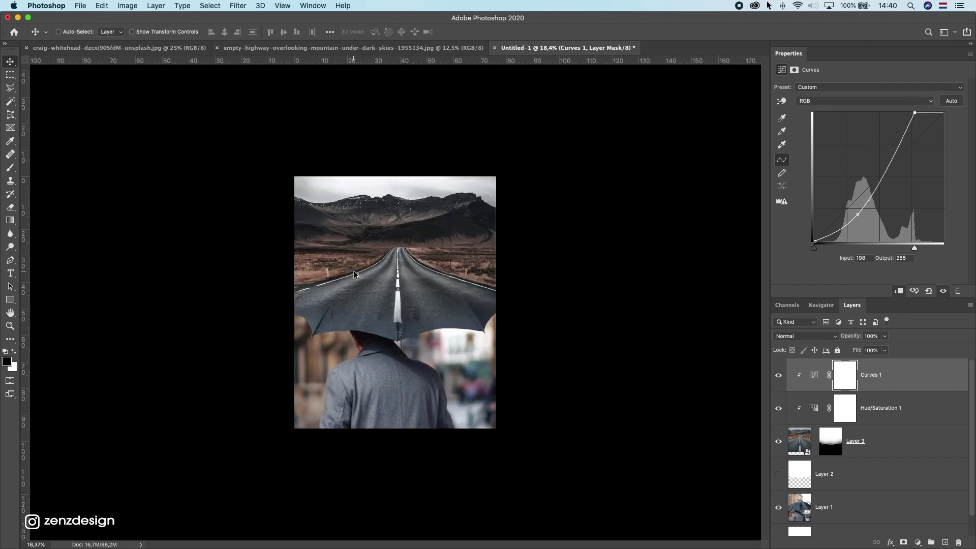
{"action": "scroll", "coordinate": [356, 267], "scroll_direction": "up", "scroll_amount": 1}
{"action": "left_click", "coordinate": [799, 440]}
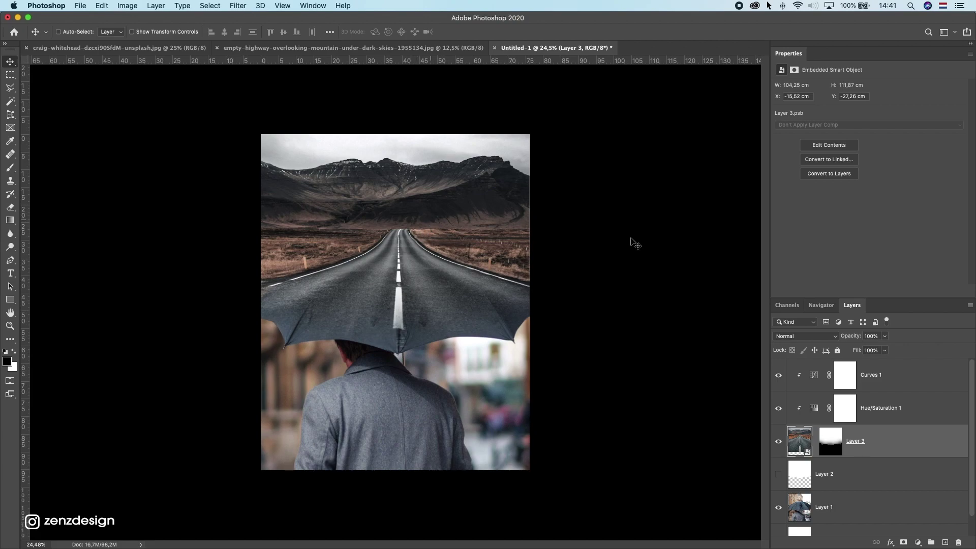
Step: Warp the road photo's upper part upward to lift the mountains and horizon
{"action": "left_click", "coordinate": [11, 75]}
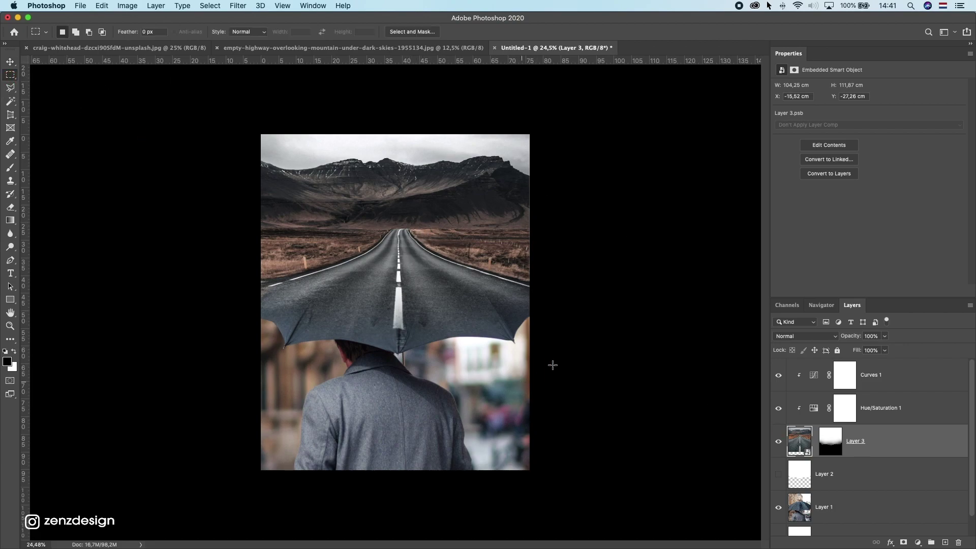
{"action": "right_click", "coordinate": [372, 231]}
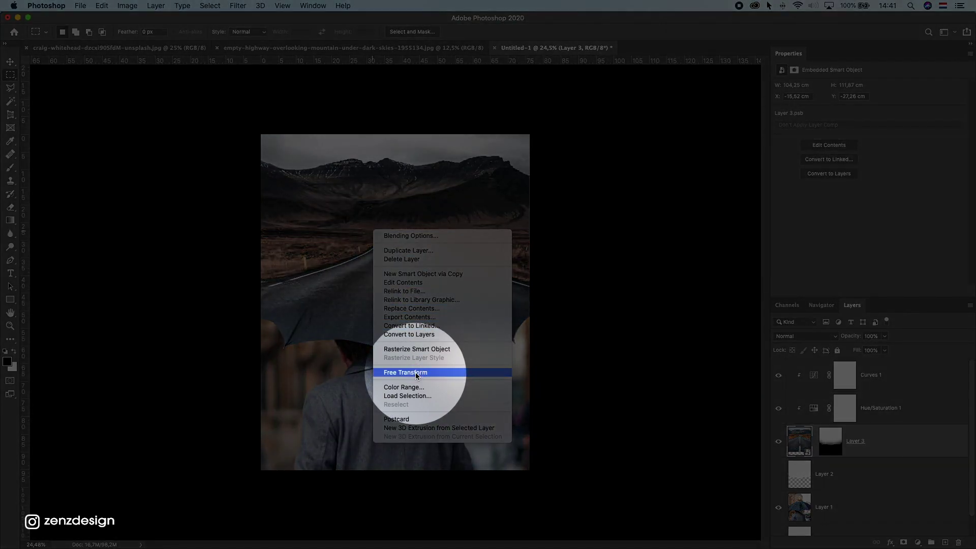
{"action": "left_click", "coordinate": [416, 372]}
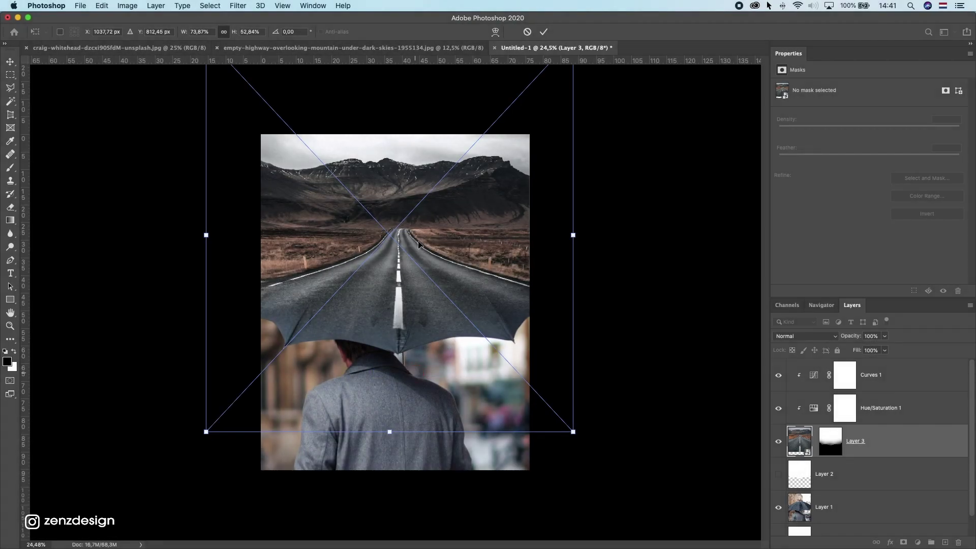
{"action": "right_click", "coordinate": [434, 254]}
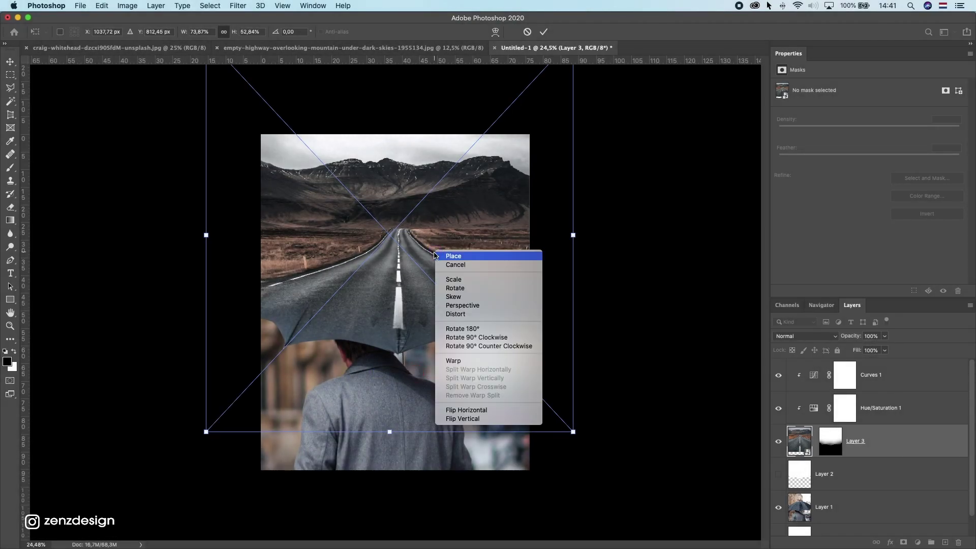
{"action": "left_click", "coordinate": [452, 361]}
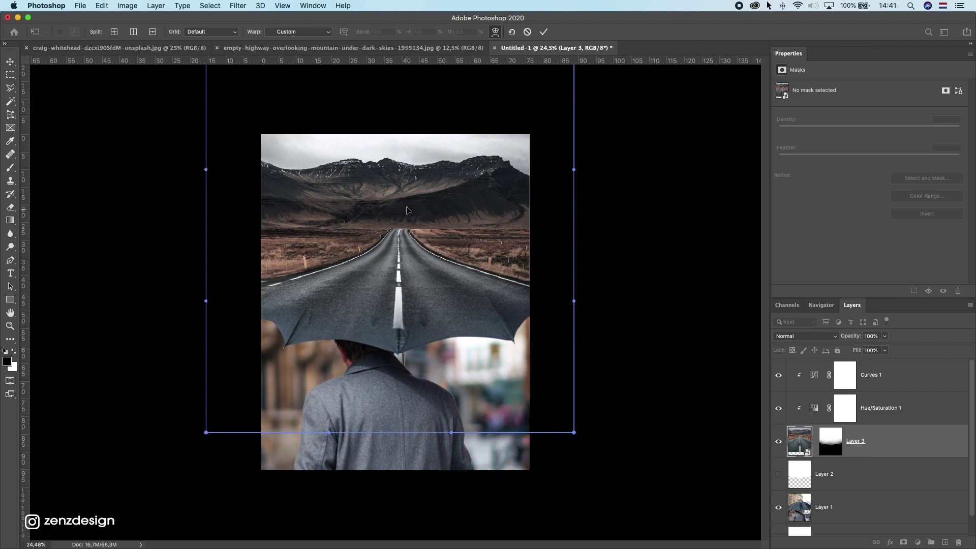
{"action": "left_click_drag", "start_coordinate": [407, 210], "coordinate": [408, 181]}
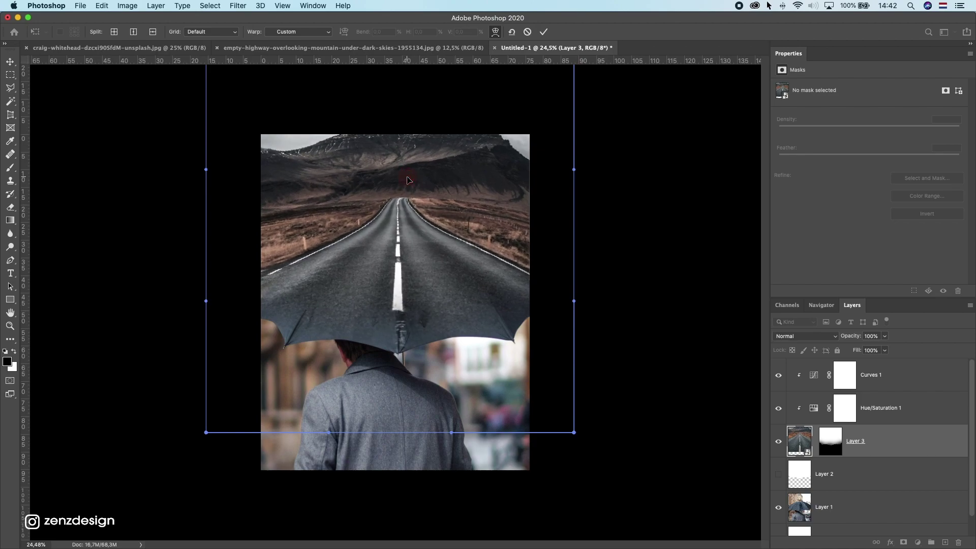
Step: Apply the warp and shift the road photo down slightly
{"action": "key", "text": "Return"}
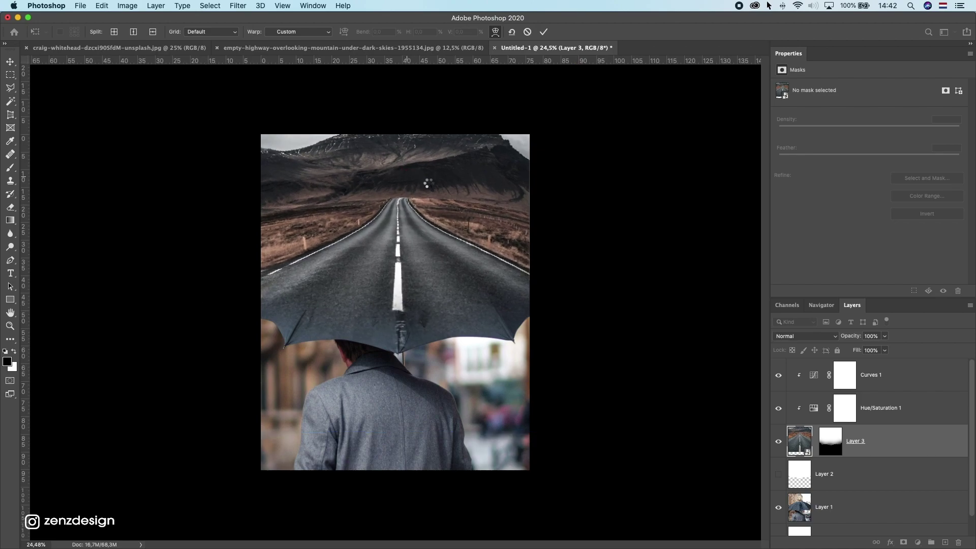
{"action": "left_click", "coordinate": [10, 62]}
{"action": "left_click_drag", "start_coordinate": [413, 188], "coordinate": [414, 213]}
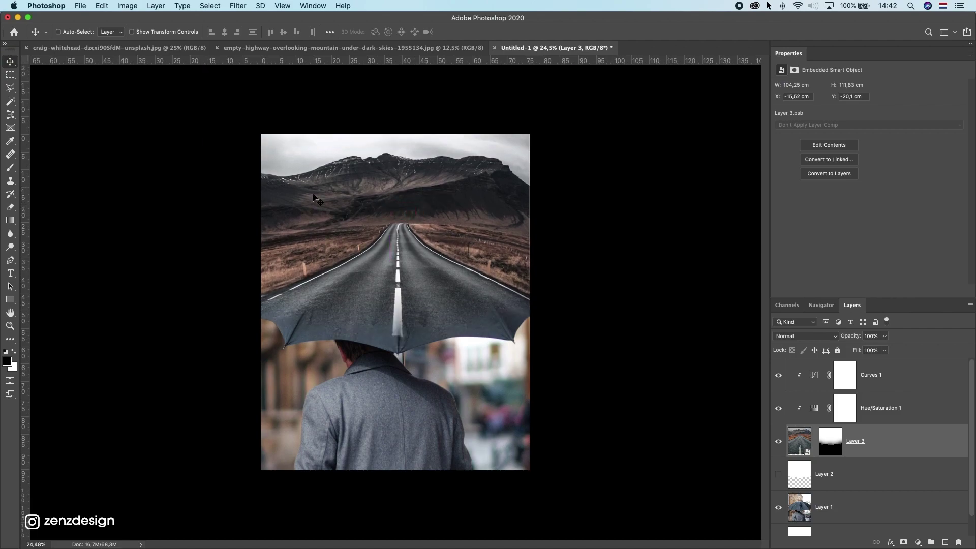
{"action": "scroll", "coordinate": [401, 280], "scroll_direction": "down", "scroll_amount": 1}
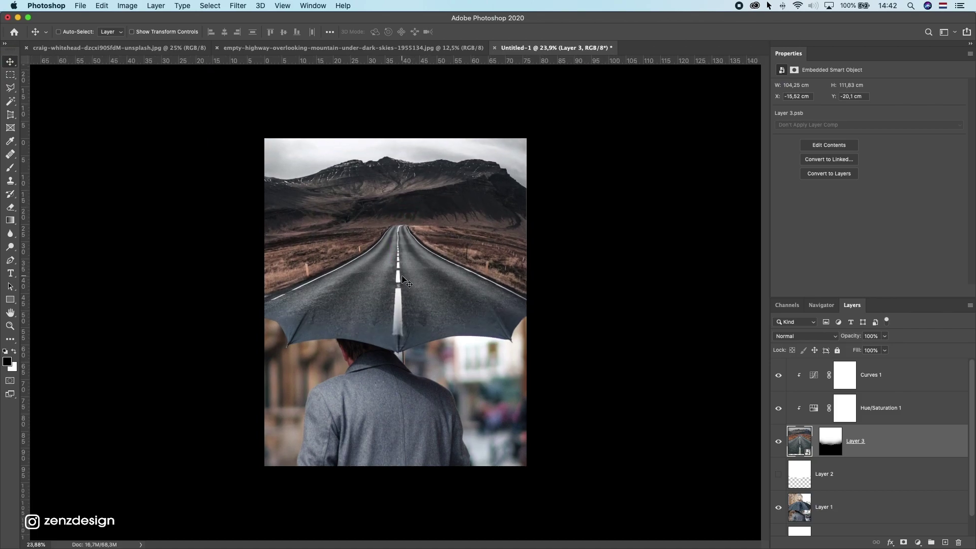
{"action": "key", "text": "super"}
{"action": "key", "text": "super"}
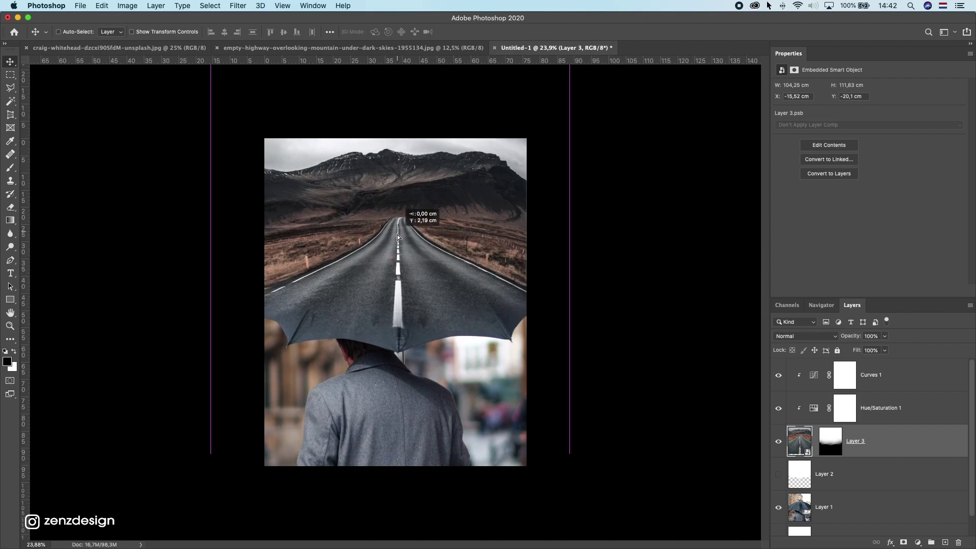